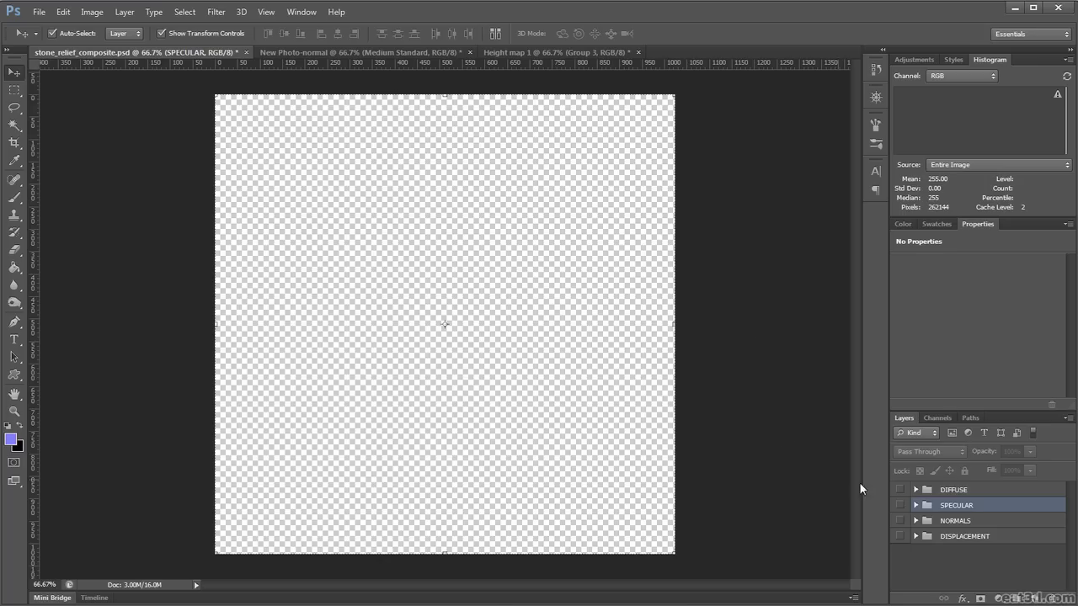
Show and expand the DIFFUSE group, then select its BASE_TEXTURE layer
click(900, 489)
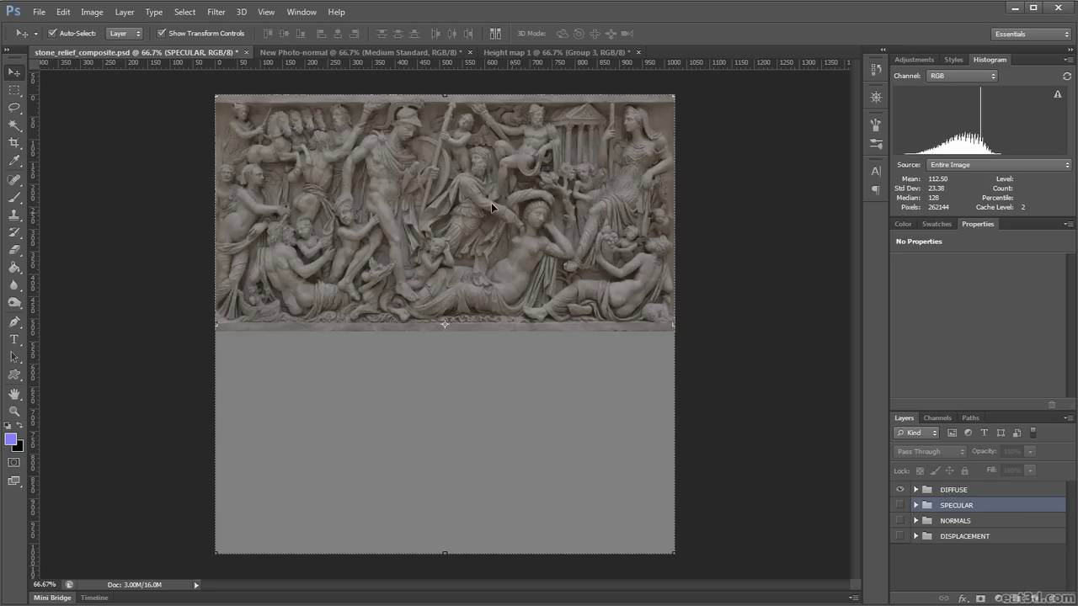
click(915, 489)
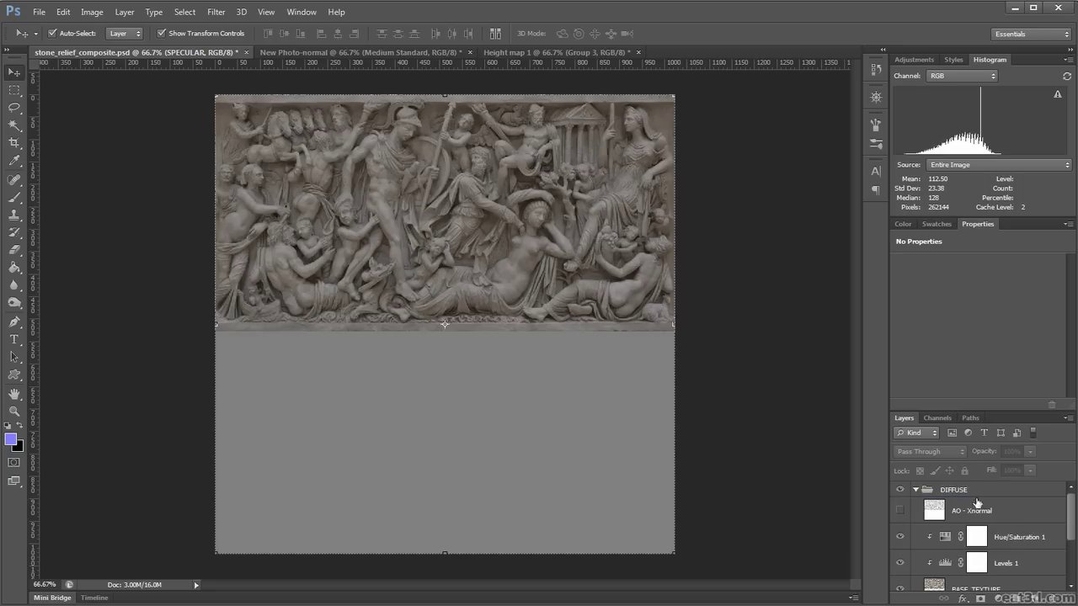
scroll(935, 517, down, 3)
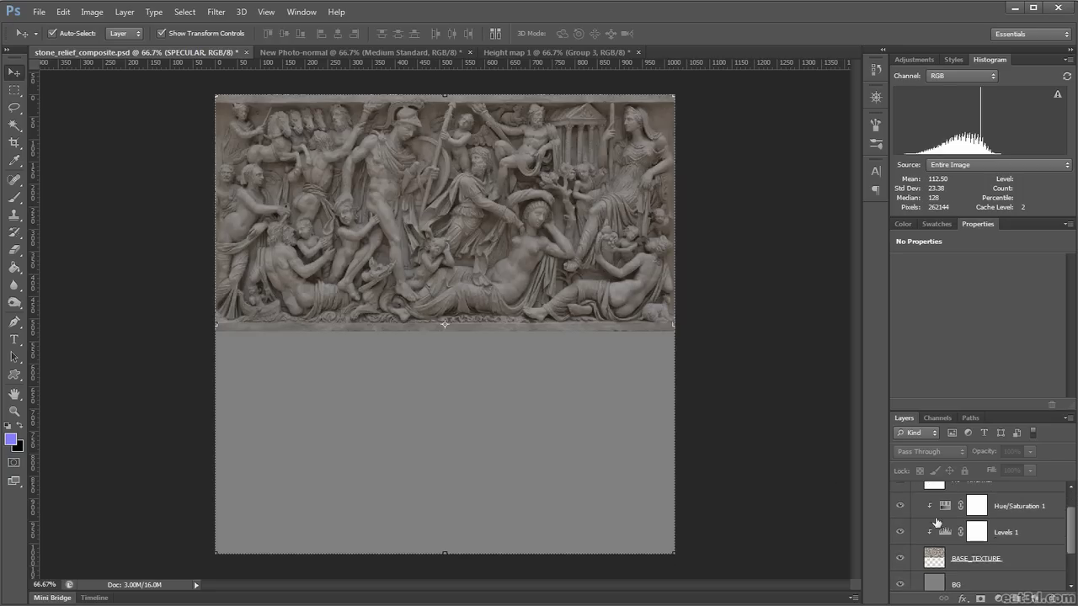
click(1023, 561)
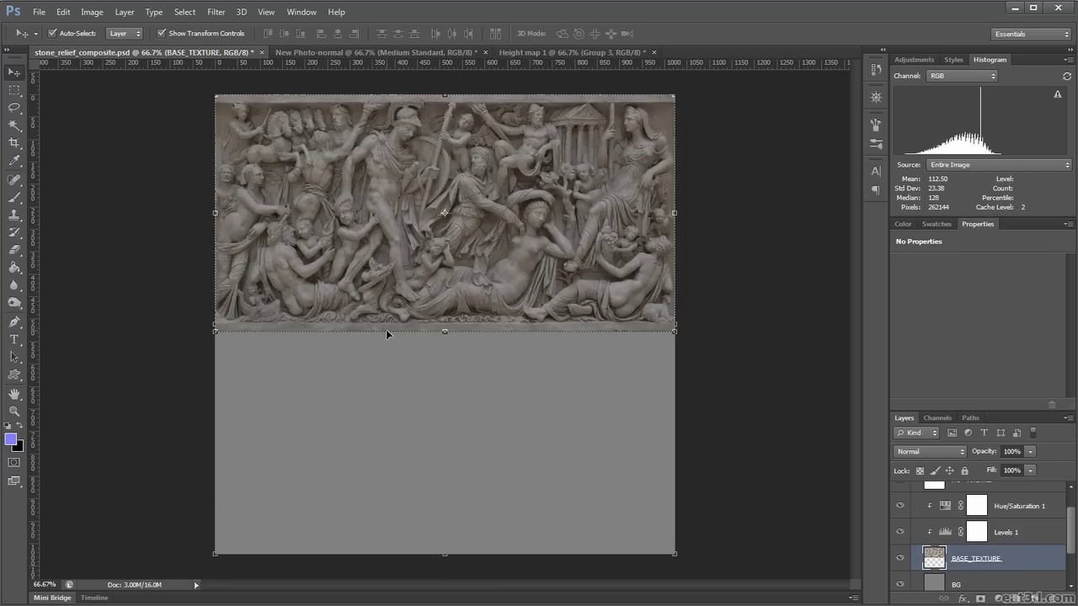
Inspect DIFFUSE's Levels 1 and Hue/Saturation 1 (Saturation -11, Lightness -21) adjustments in Properties
click(1032, 535)
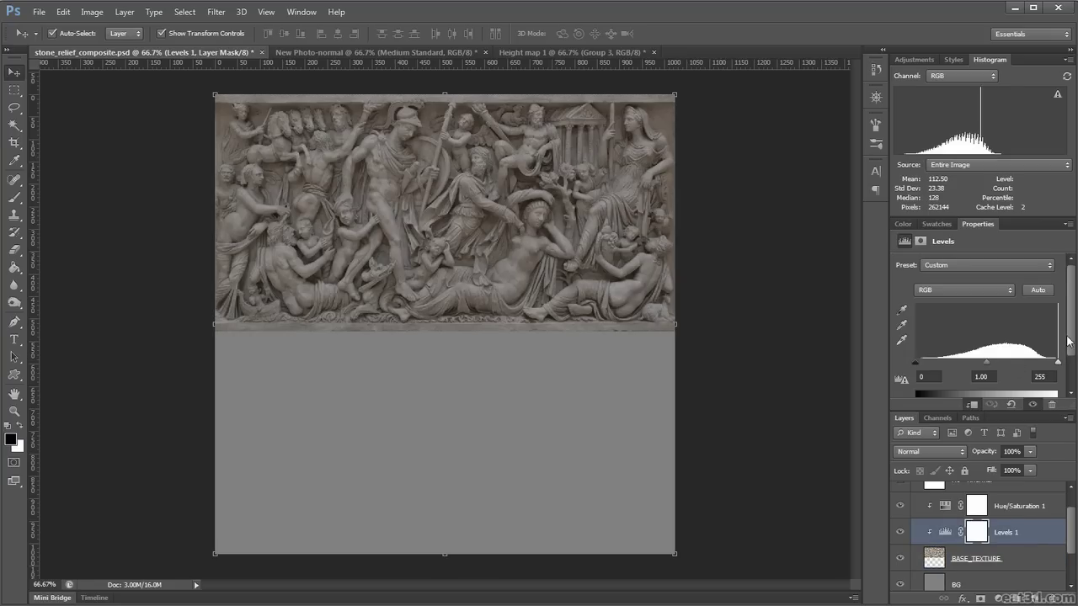
scroll(1069, 341, down, 1)
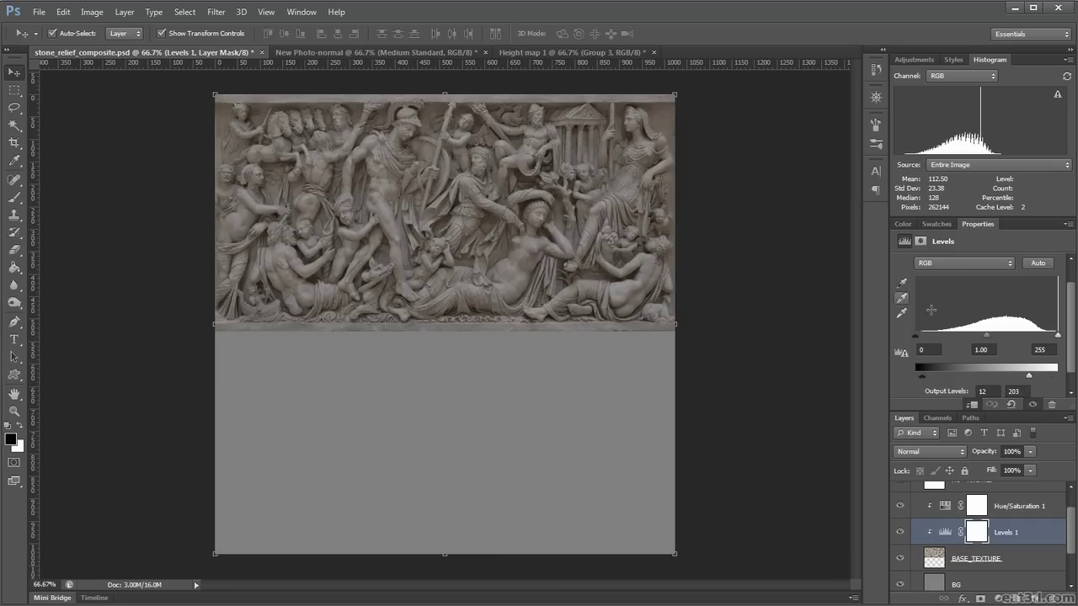
drag(1073, 536, 1071, 523)
click(1032, 527)
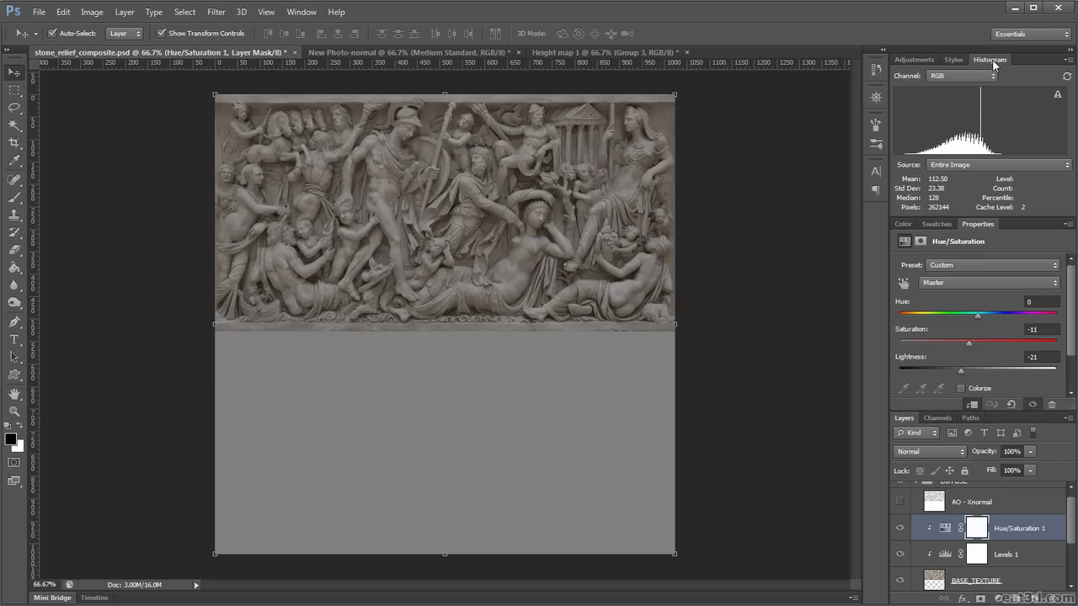
mouse_move(979, 102)
click(302, 11)
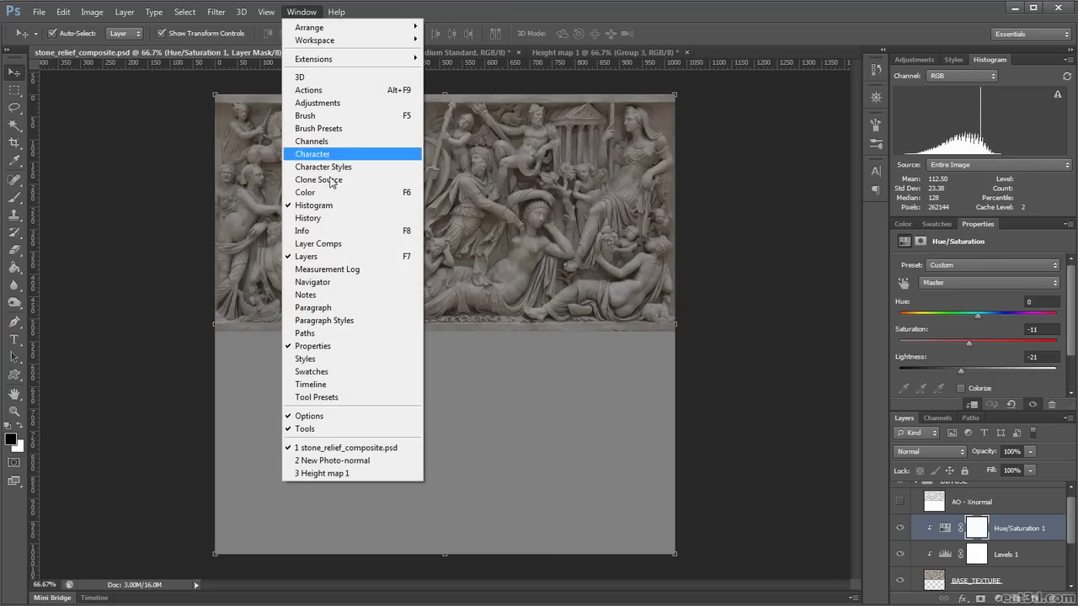
click(738, 262)
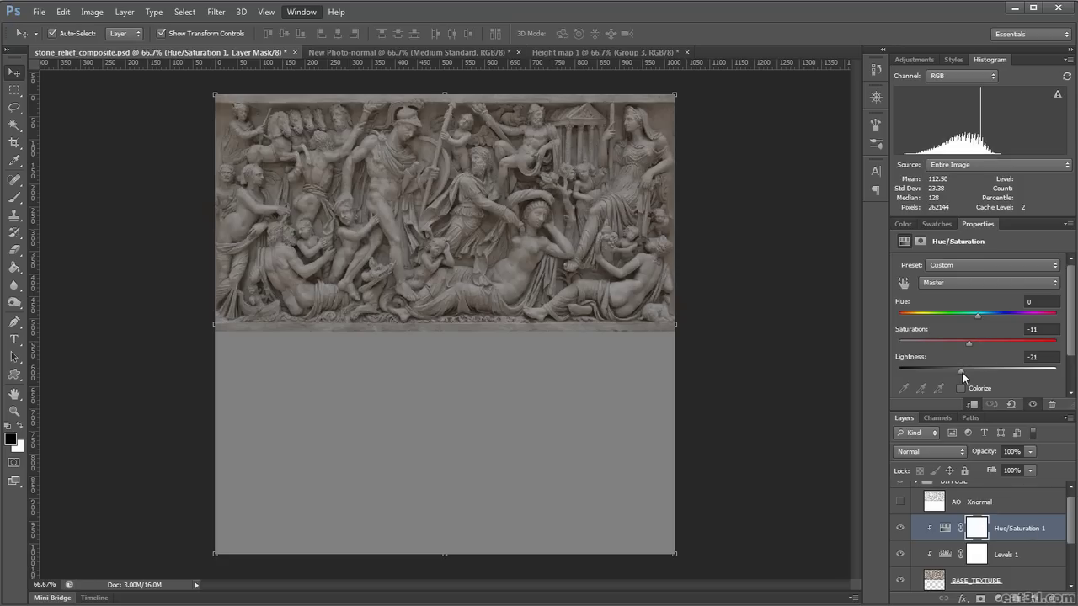
scroll(1052, 507, up, 1)
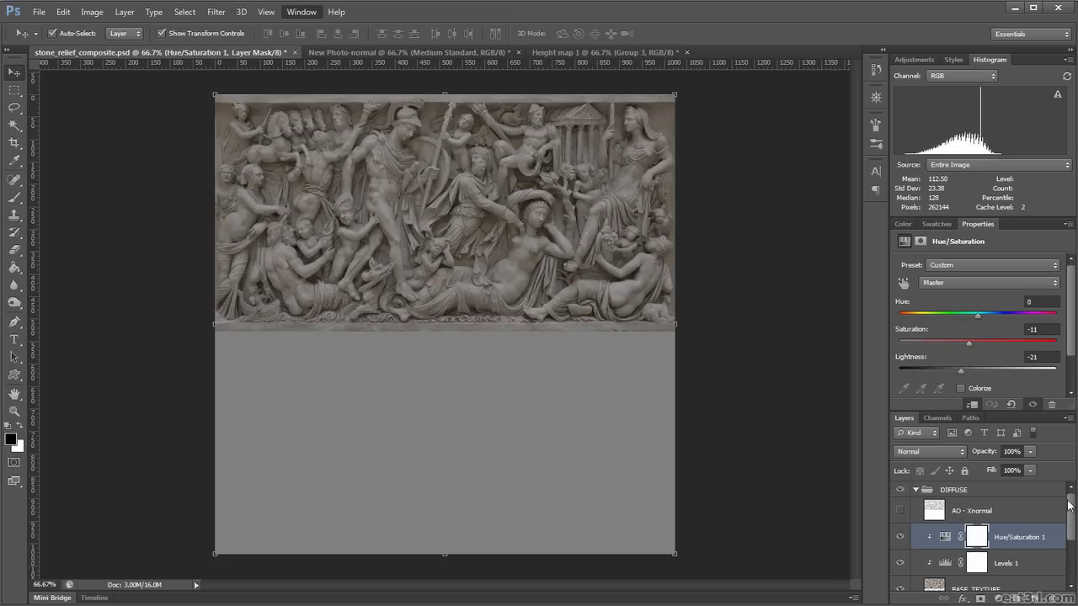
Collapse and hide the DIFFUSE group, and switch on the SPECULAR group
click(915, 489)
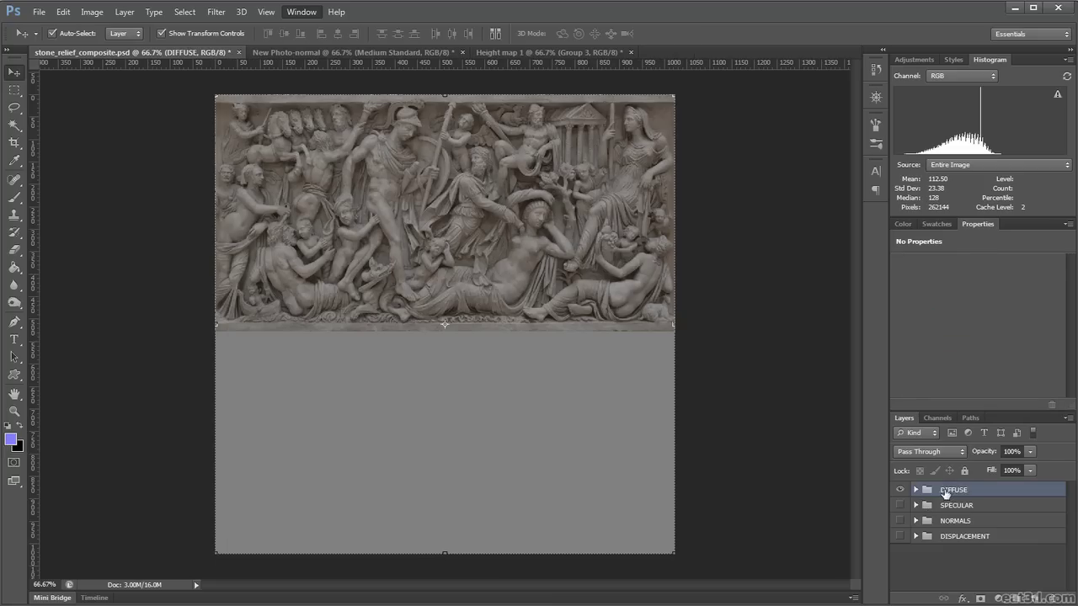
click(900, 489)
click(900, 505)
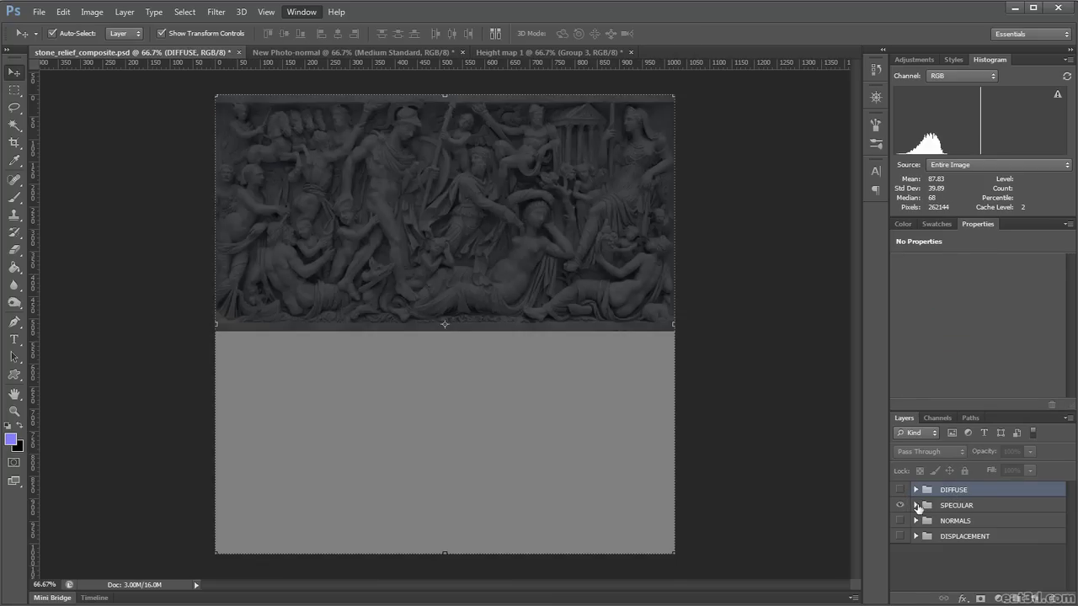
Expand SPECULAR and check its Levels 1 and Hue/Saturation 1 (Hue -180, Saturation -42, Lightness -17)
click(916, 505)
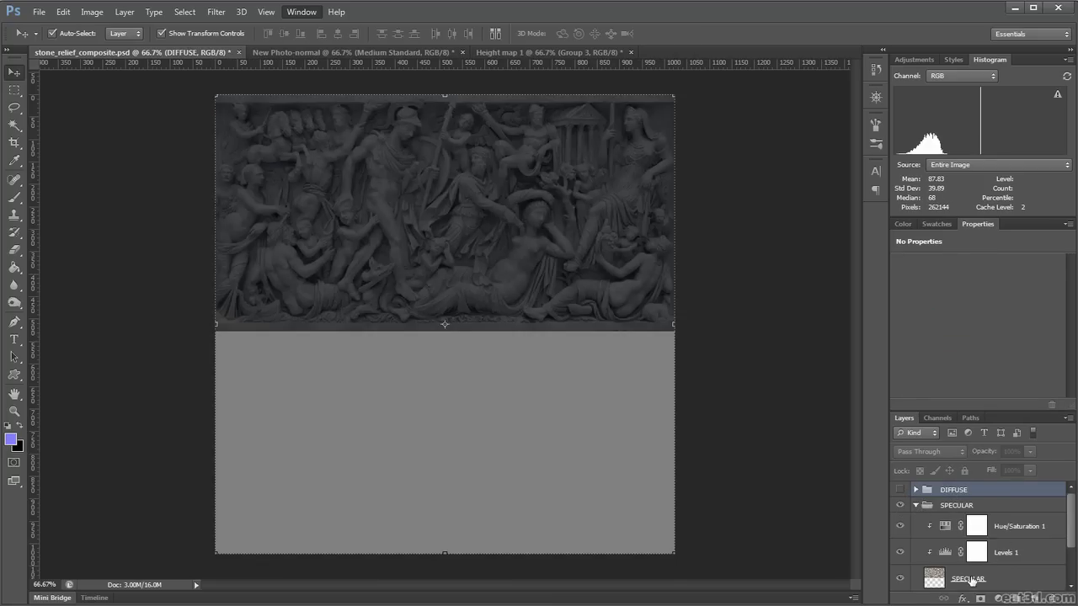
click(1011, 578)
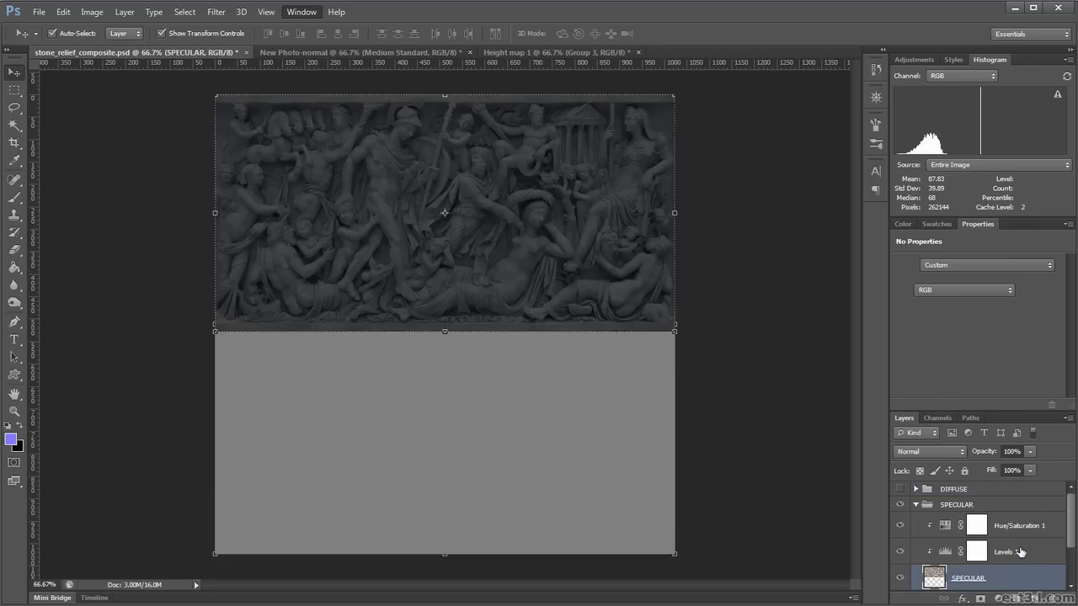
click(1021, 552)
scroll(1065, 337, down, 2)
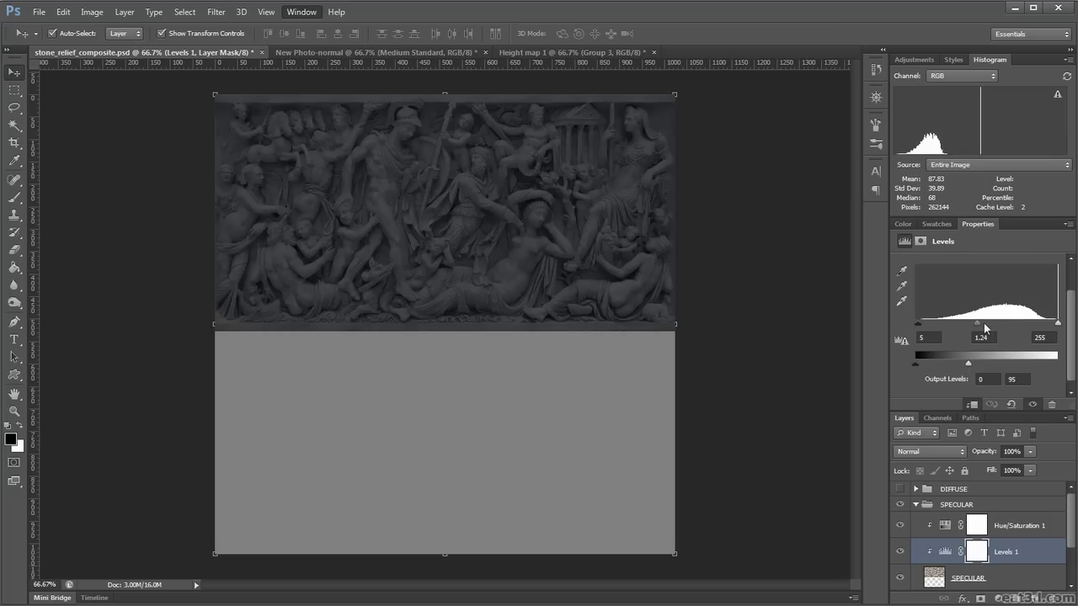
click(1033, 524)
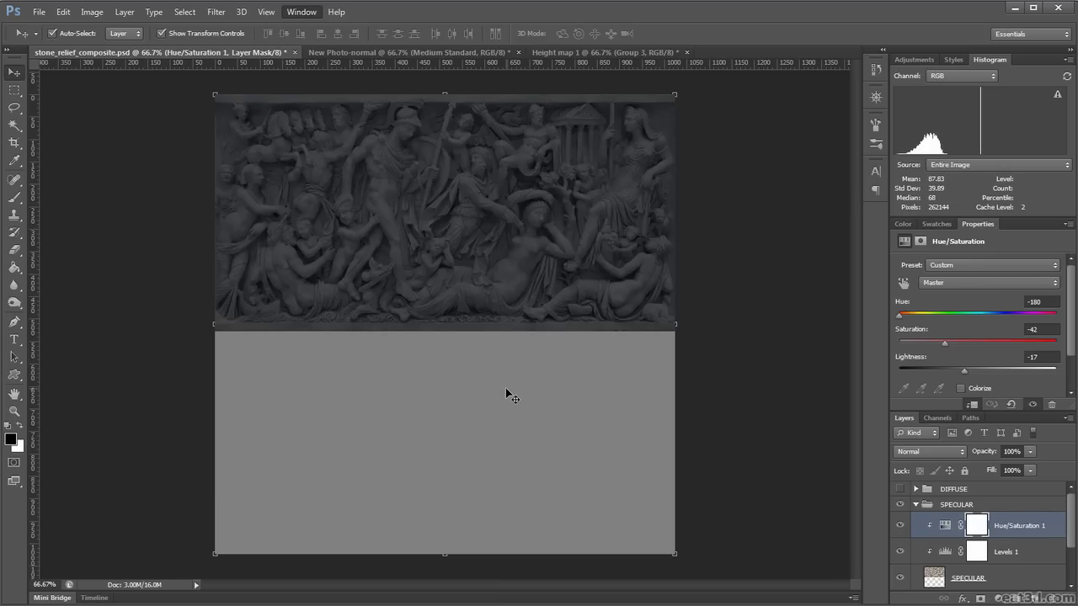
Collapse SPECULAR, show DIFFUSE again and hide SPECULAR
click(916, 505)
click(899, 489)
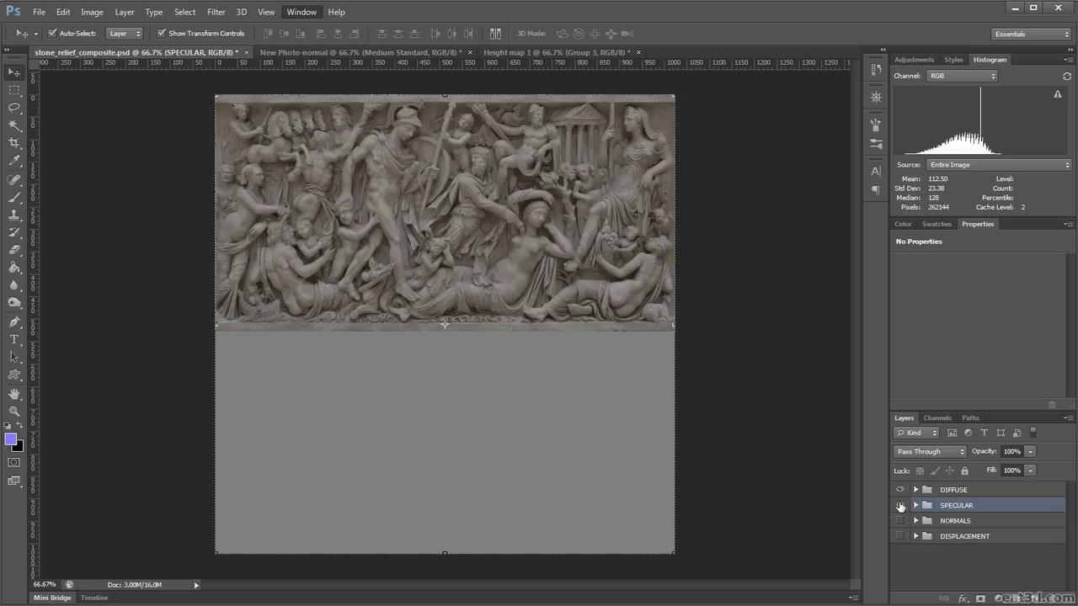
click(900, 505)
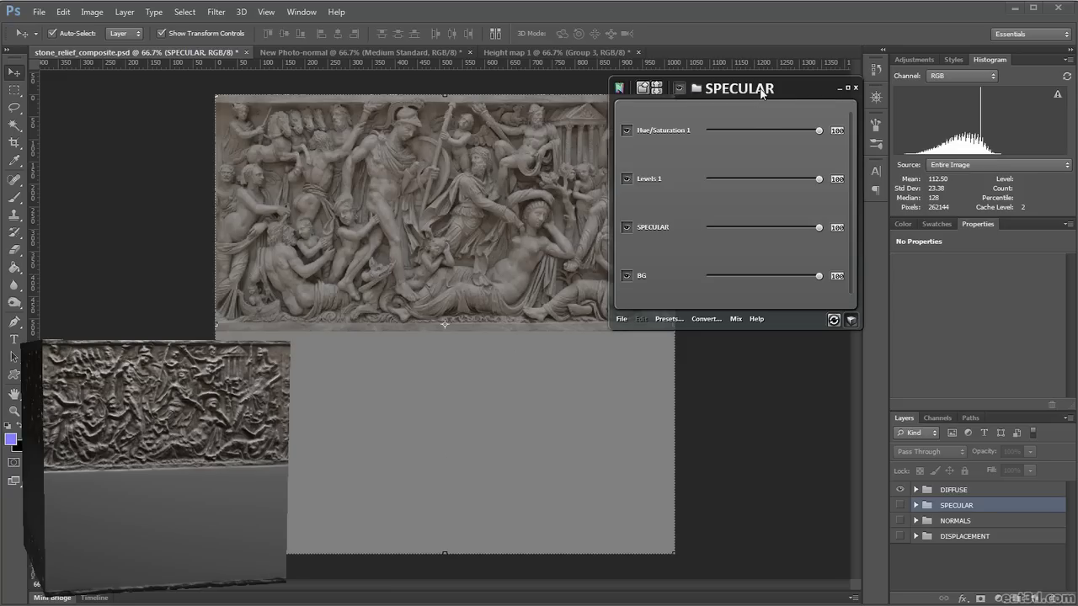
Apply the nDo Medium Standard normal-map preset and view the New Photo-normal document
click(666, 319)
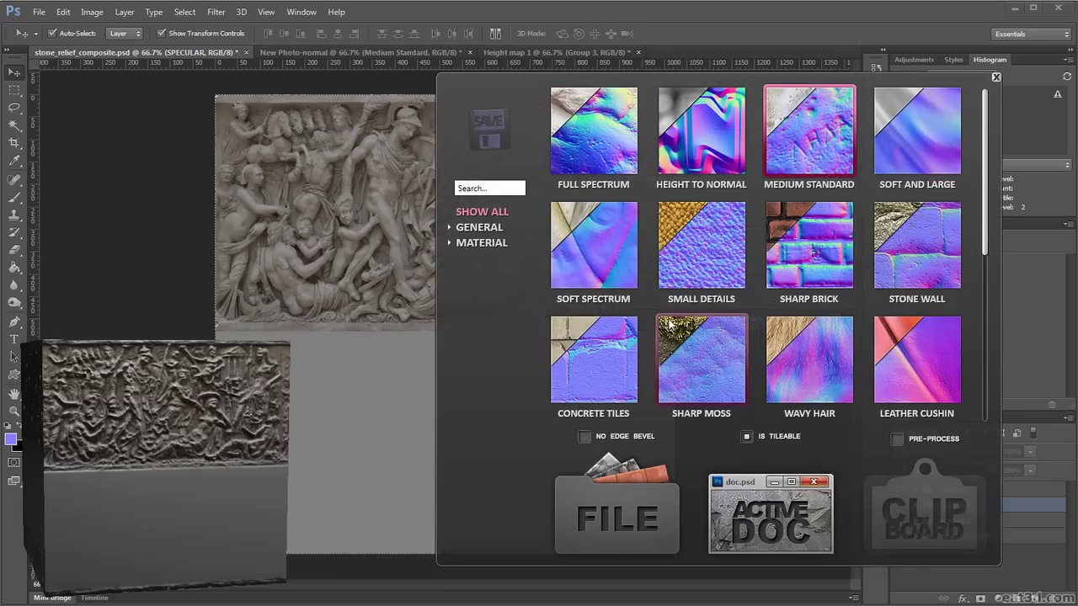
click(817, 145)
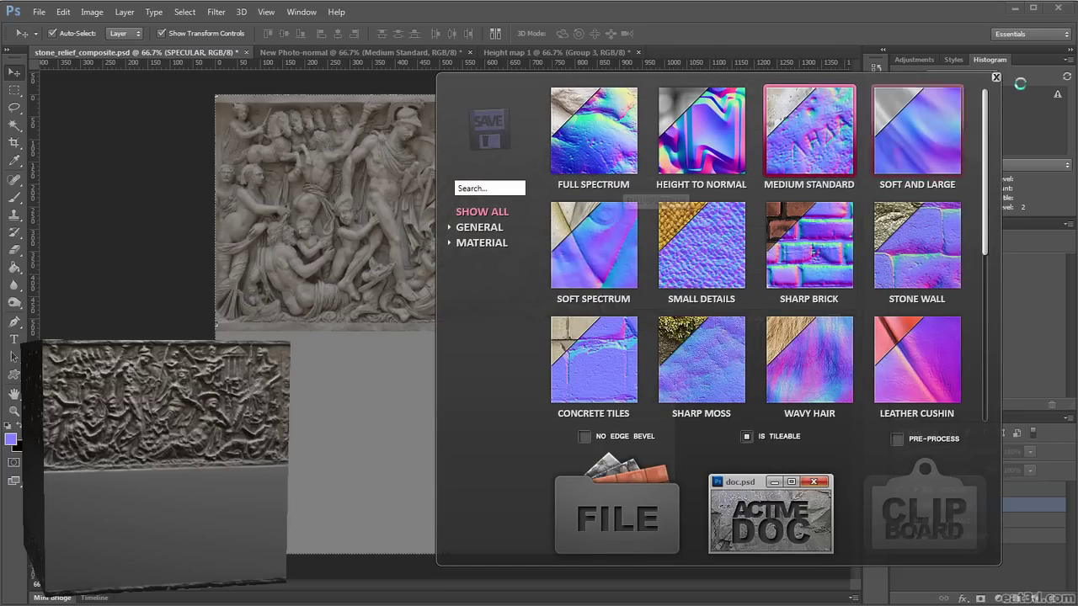
click(996, 77)
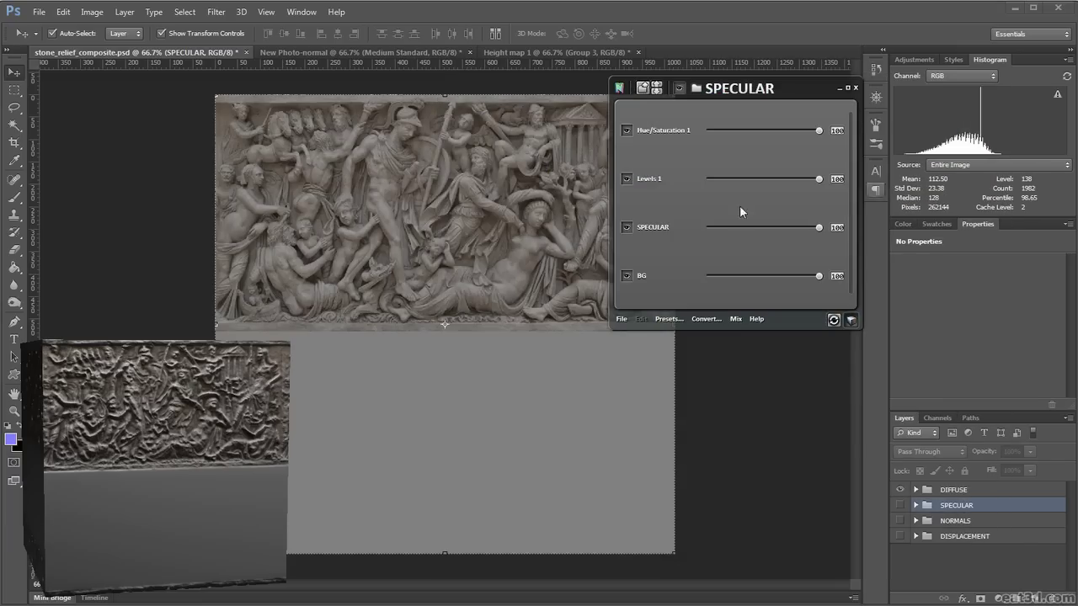
click(320, 51)
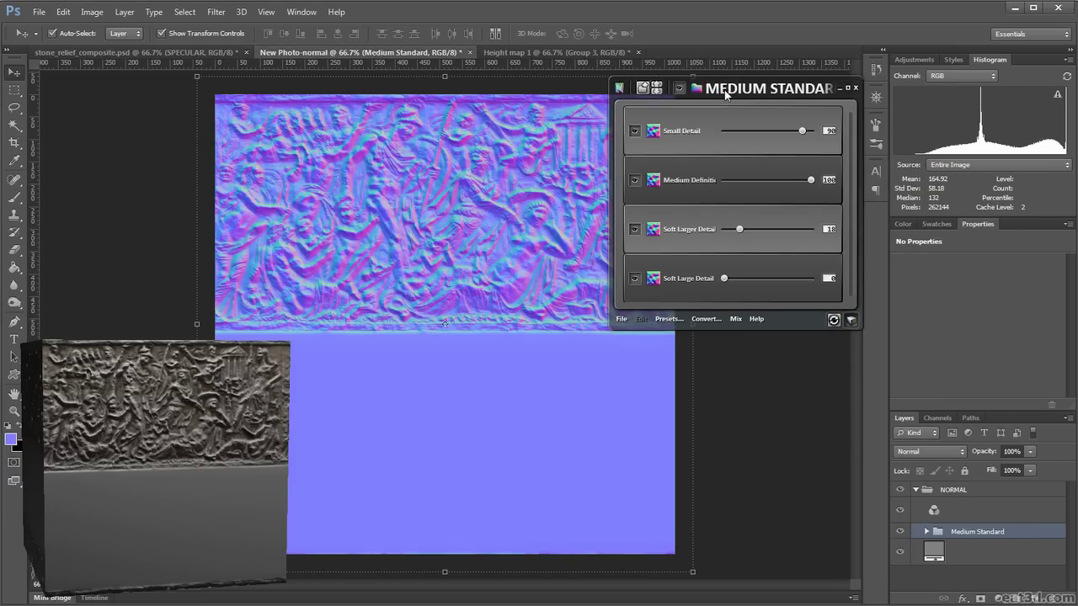
mouse_move(716, 87)
mouse_down()
mouse_move(821, 89)
mouse_move(712, 89)
mouse_up()
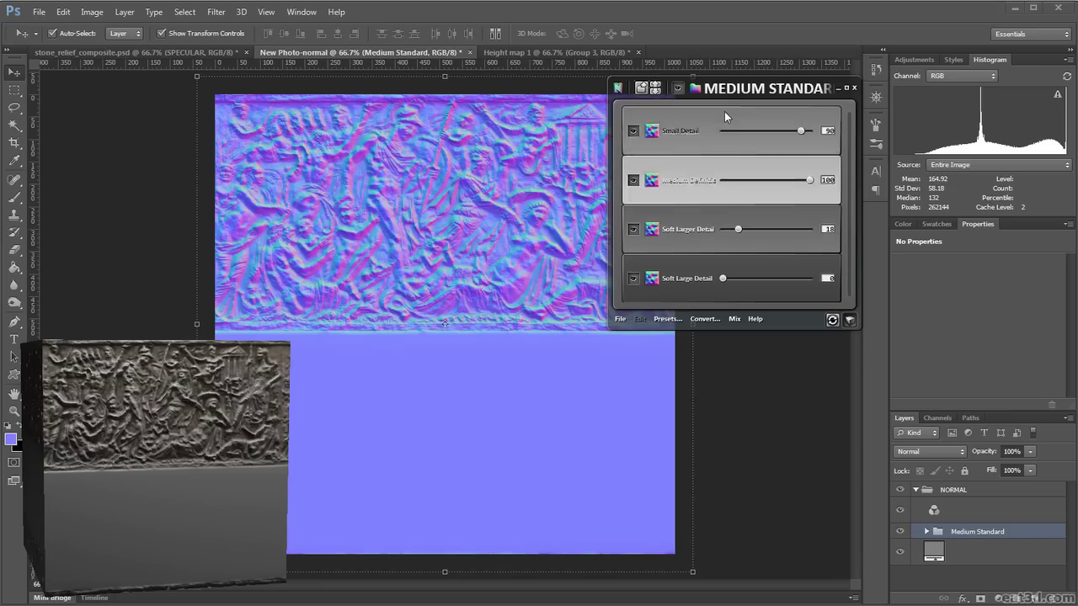
click(703, 320)
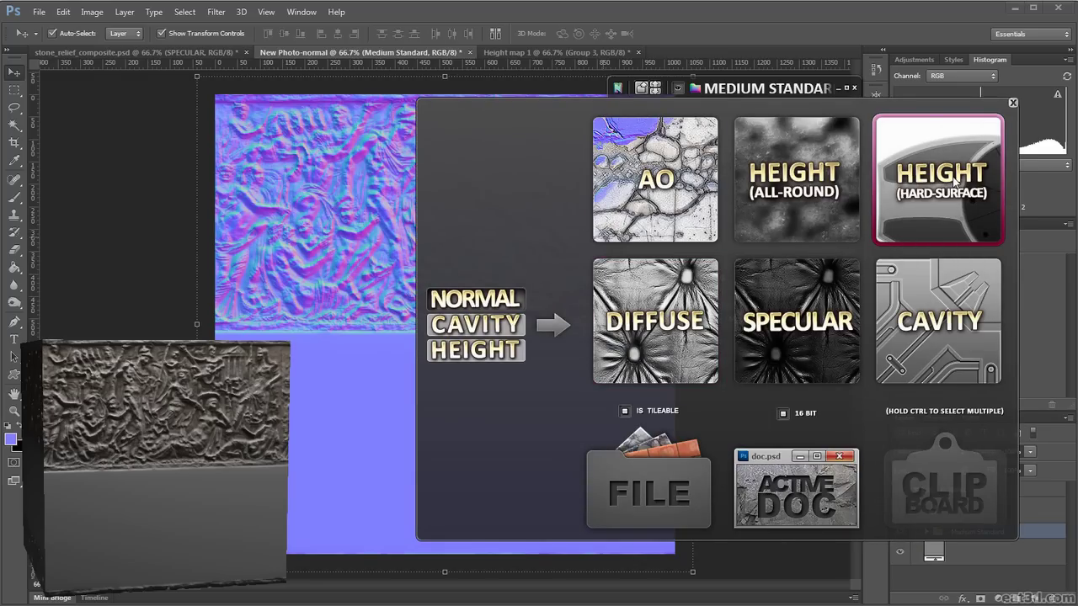
click(1013, 101)
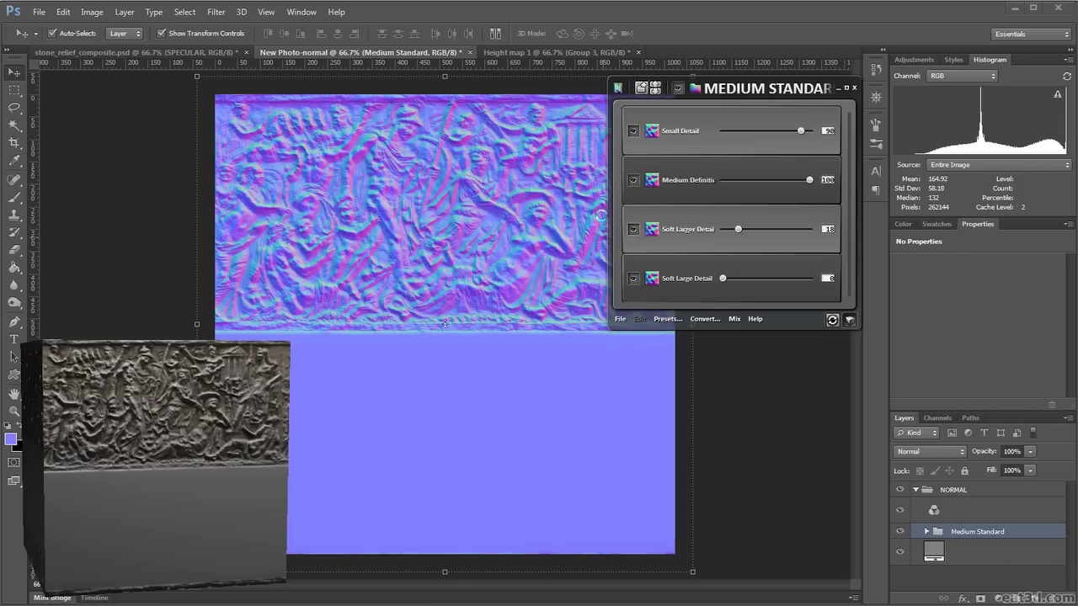
In Height map 1, close the nDo panel and drag the embossed photo layer into Group 3
click(531, 51)
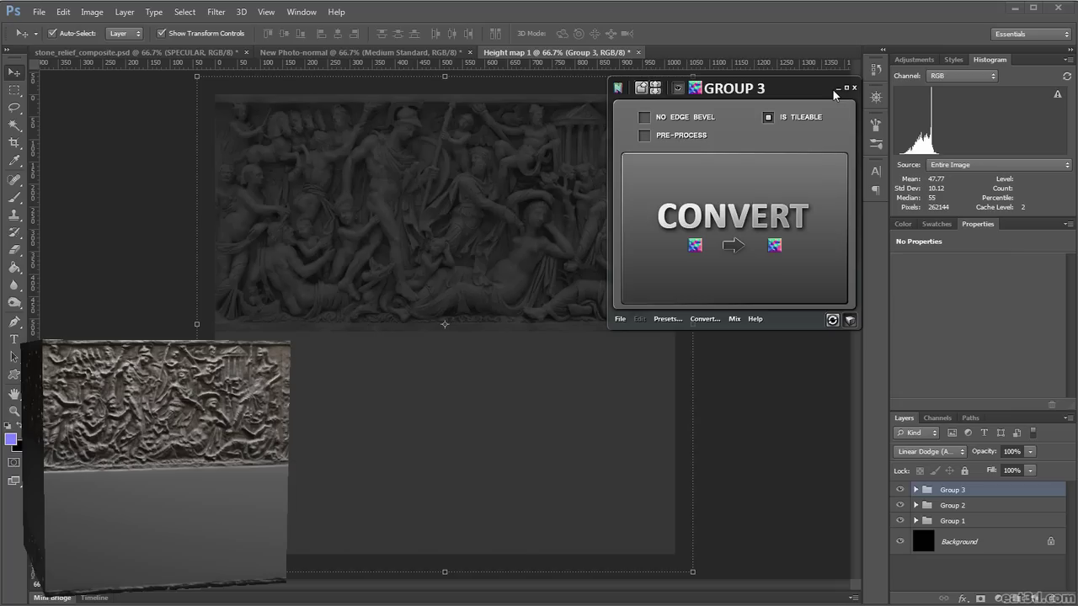
click(852, 88)
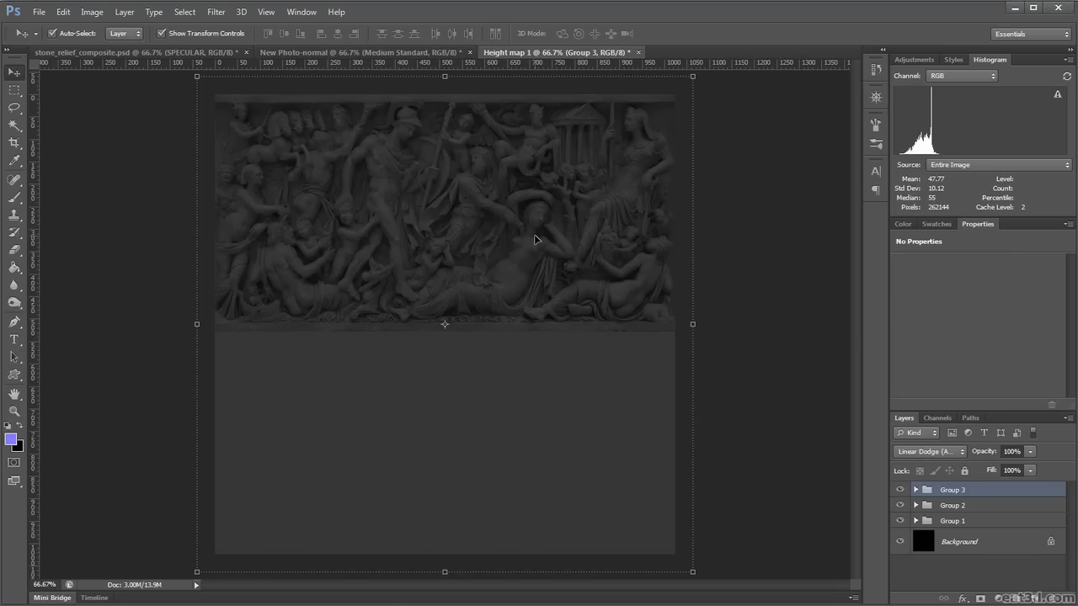
click(374, 53)
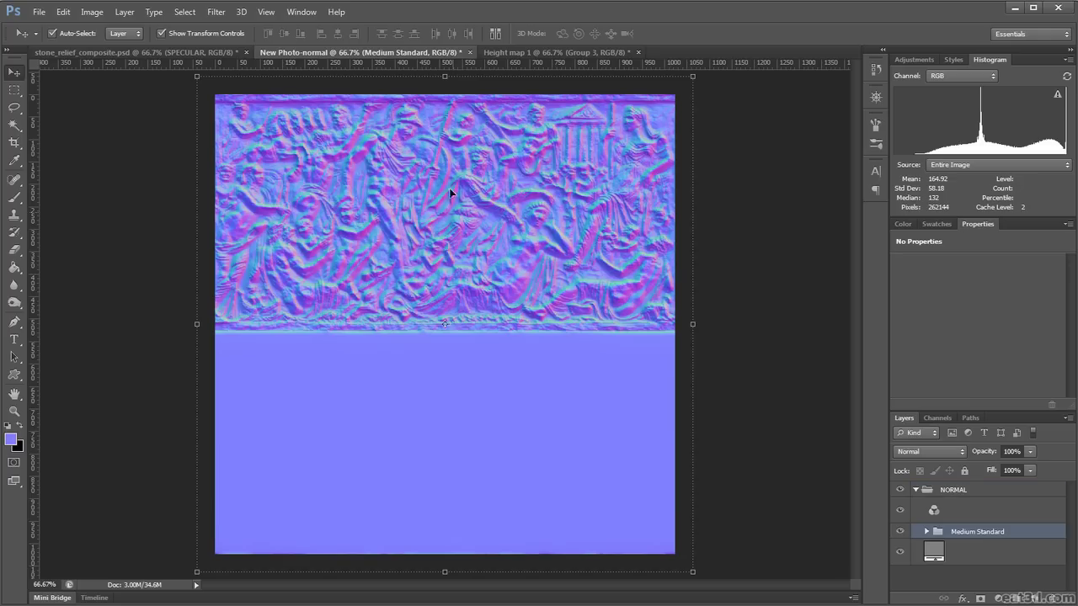
click(564, 50)
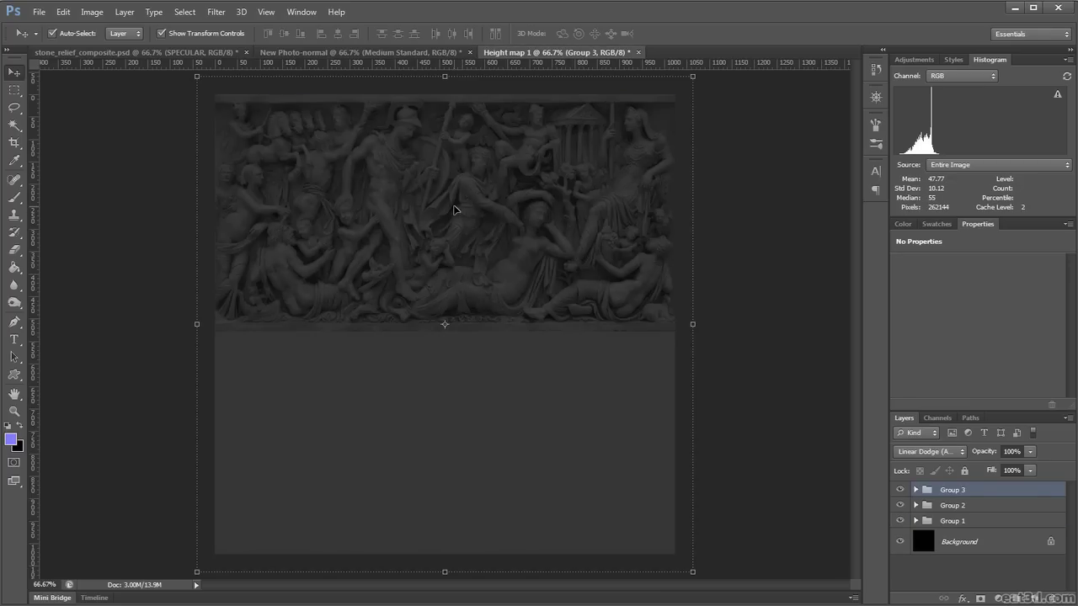
drag(454, 208, 455, 206)
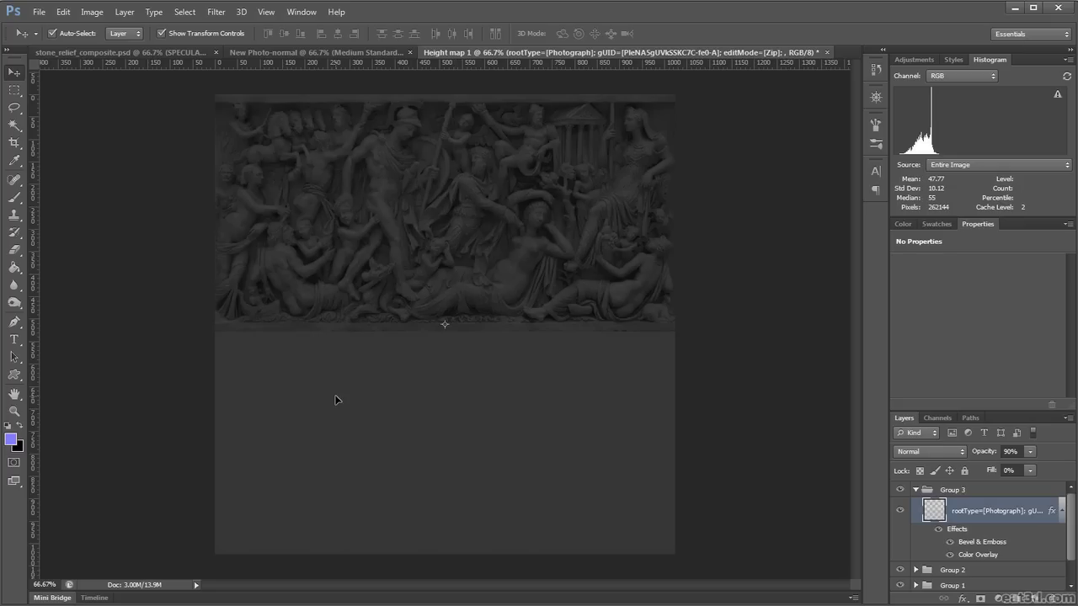
Drag Maya's UV Texture Editor up-left, then Alt+Tab to the Mudbox stone_relief session
mouse_move(179, 599)
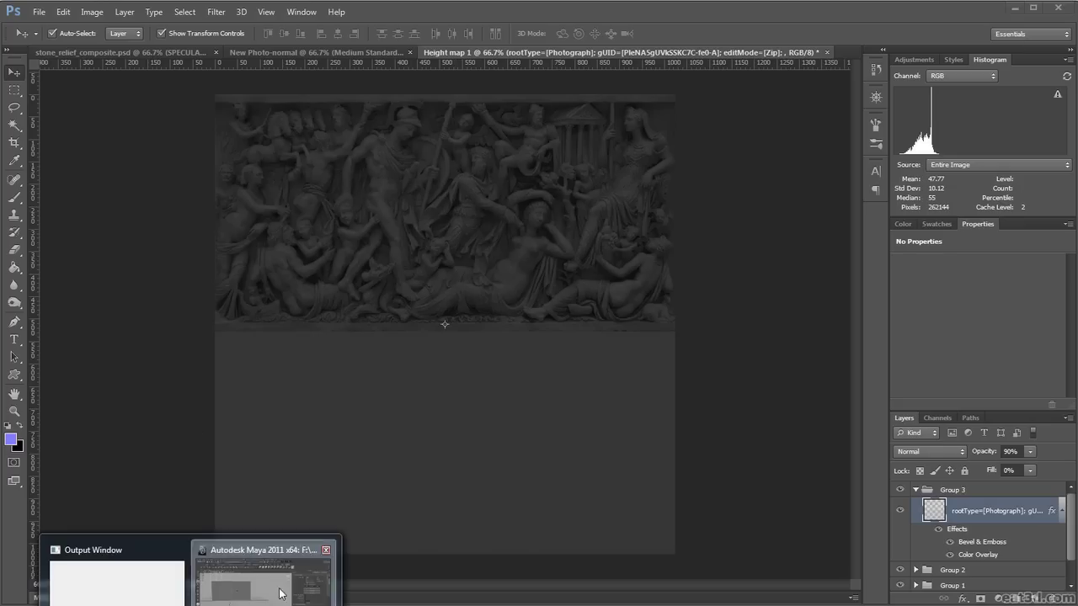
click(281, 590)
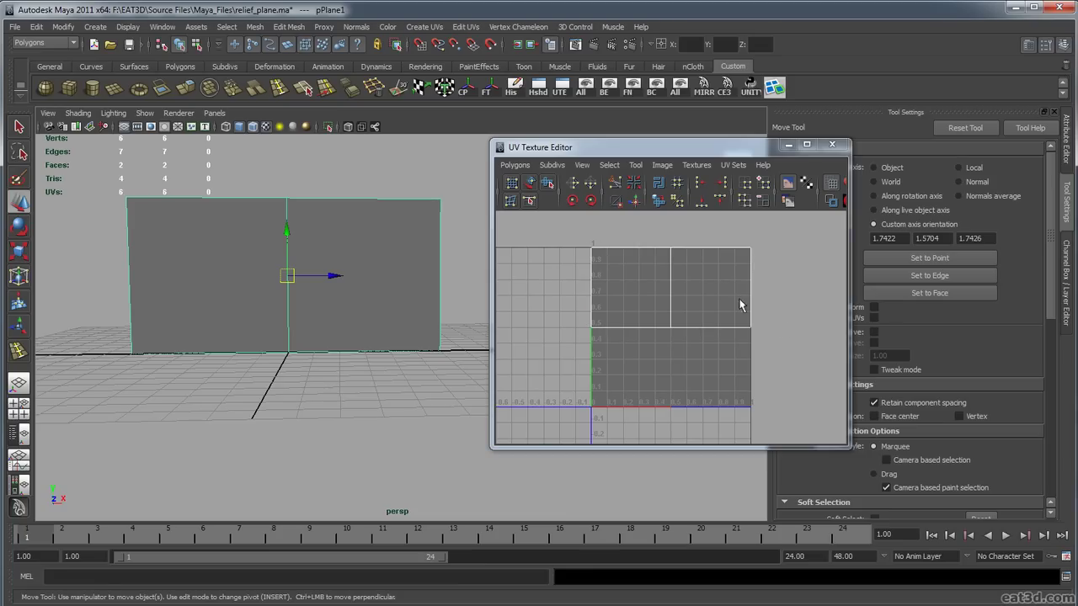
drag(658, 148, 616, 86)
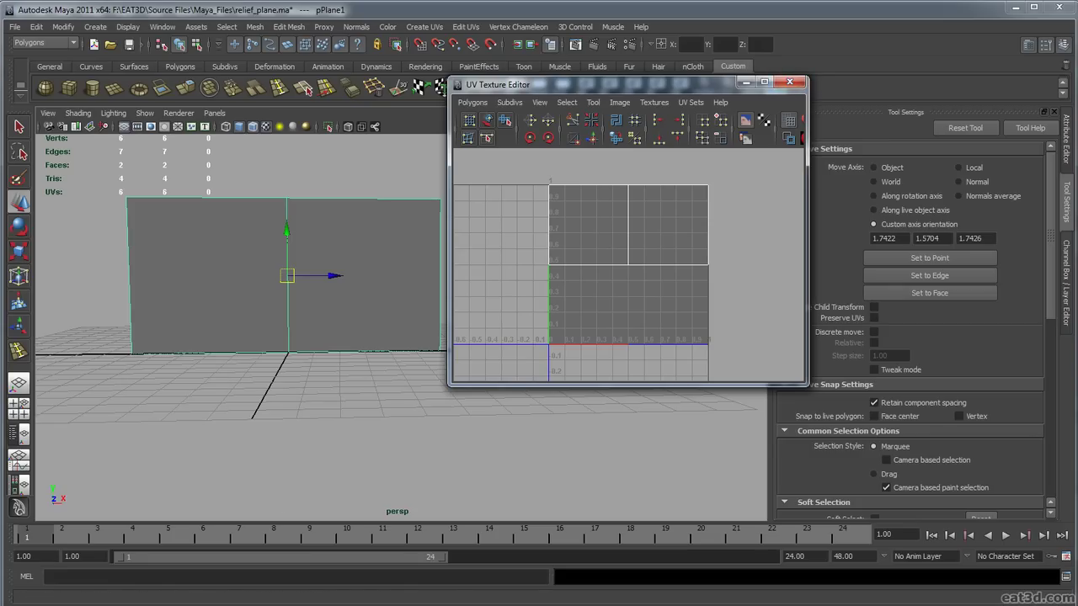
mouse_move(282, 499)
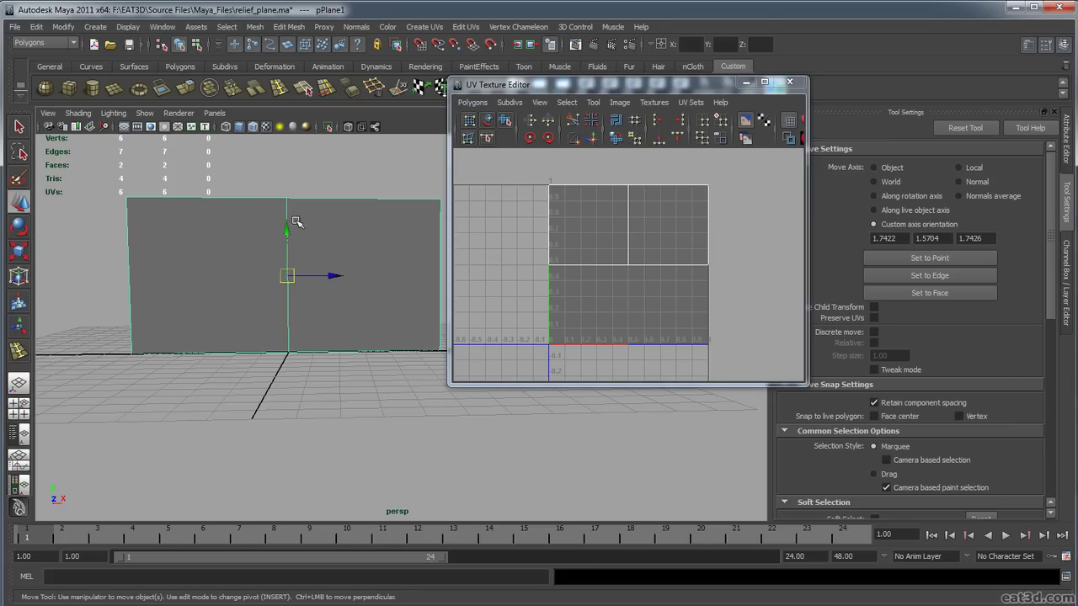
key(alt+Tab)
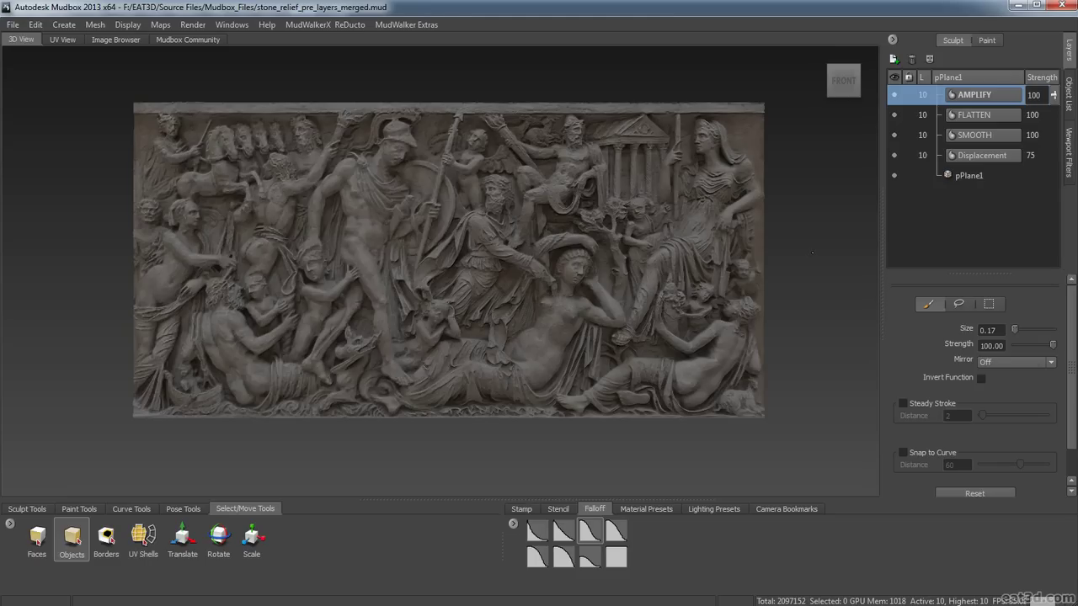
Hide the AMPLIFY, FLATTEN, SMOOTH and Displacement layers and show the Diffuse paint layer
click(894, 95)
click(894, 116)
click(894, 134)
click(894, 155)
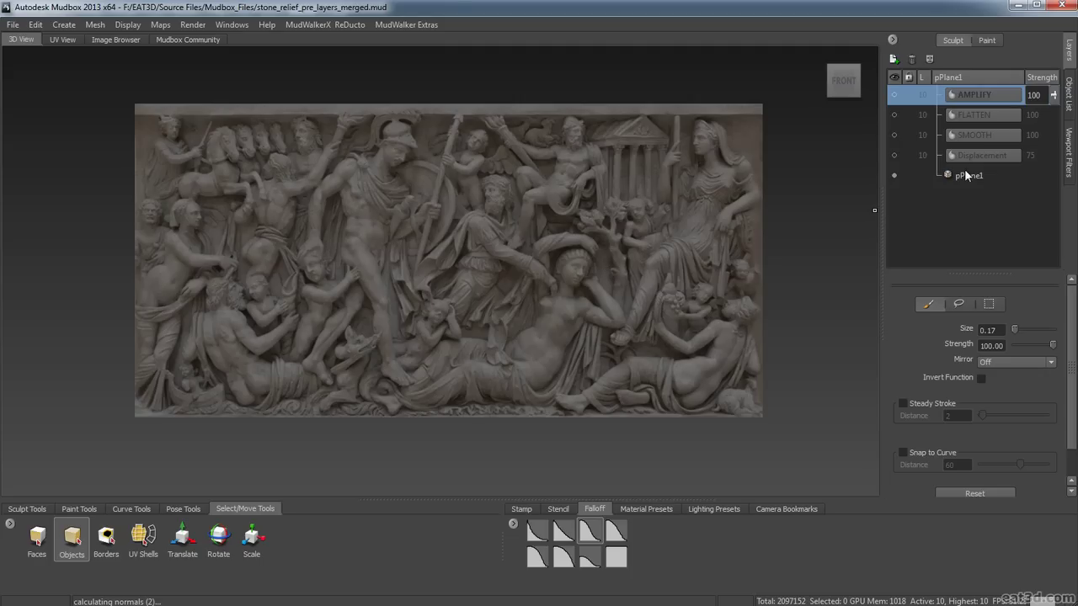
click(995, 41)
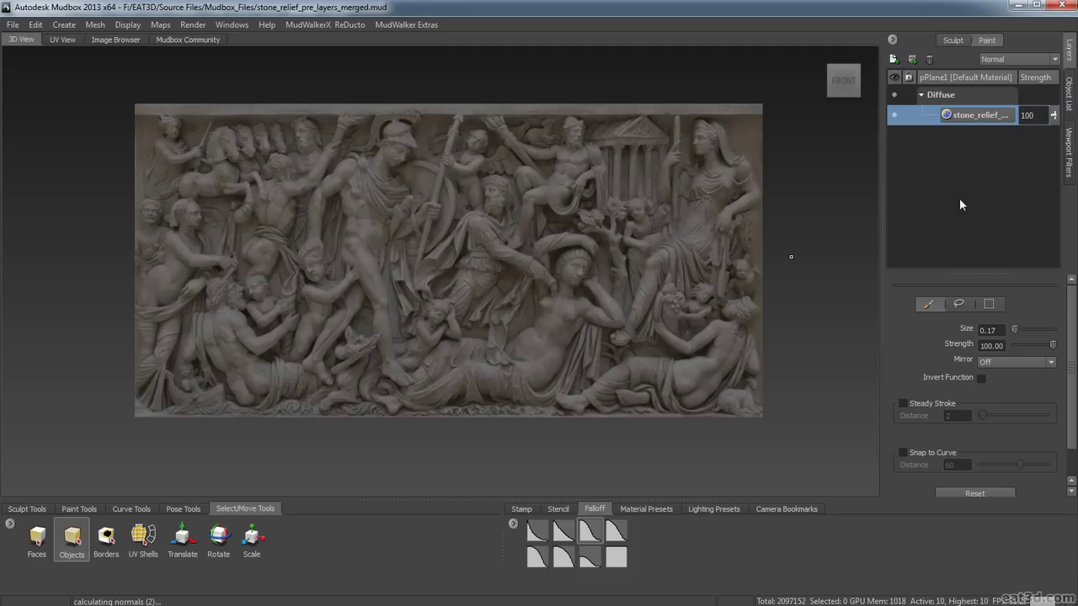
Start importing stone_relief_diffuse.tga as a layer, cancel at channel selection, and return to Sculpt layers
right_click(951, 165)
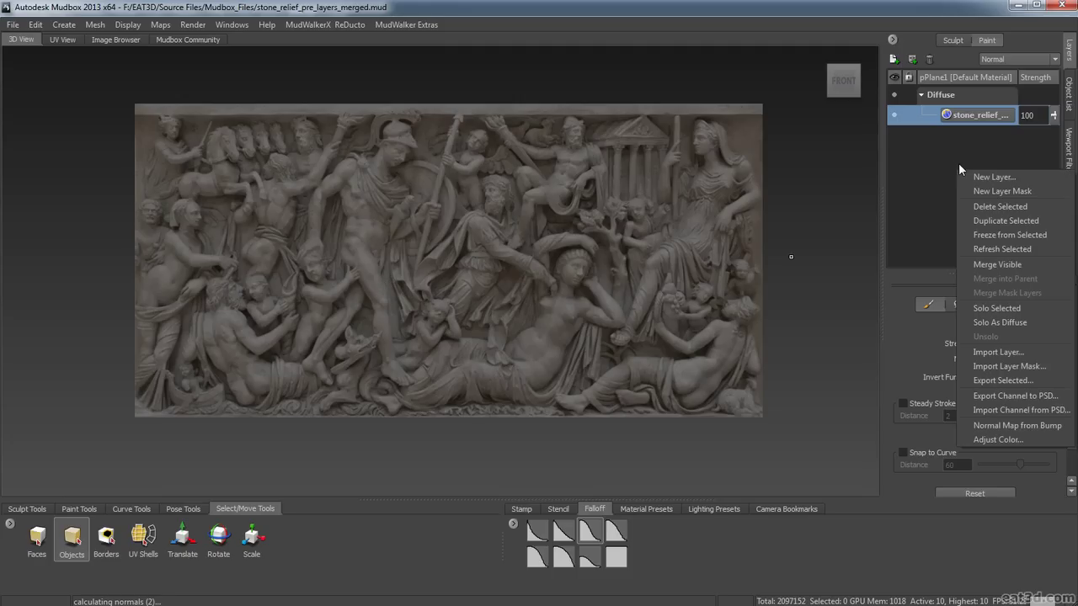
click(1008, 357)
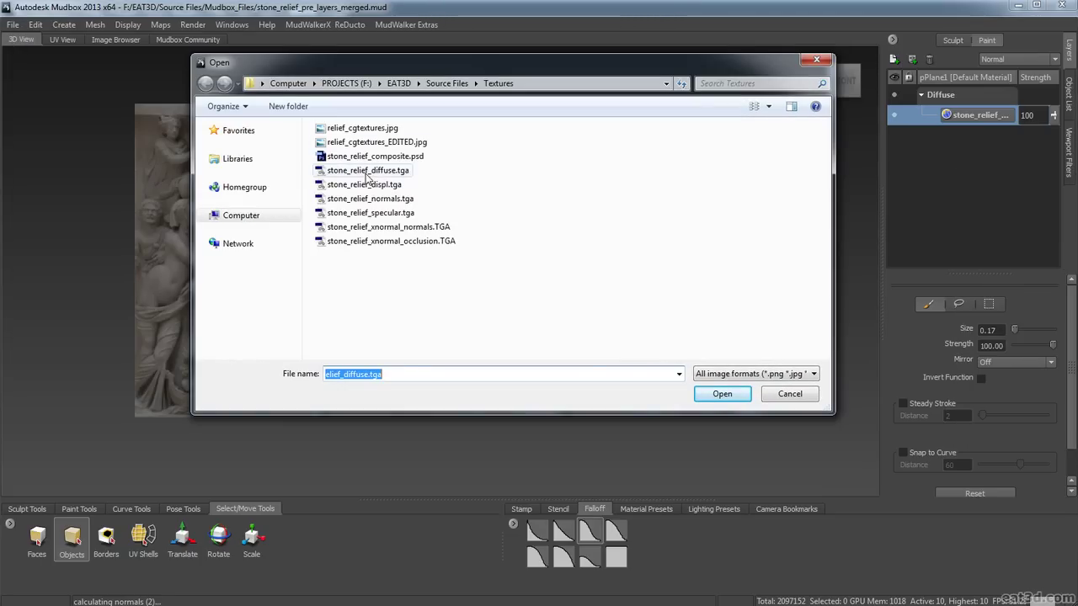
click(378, 171)
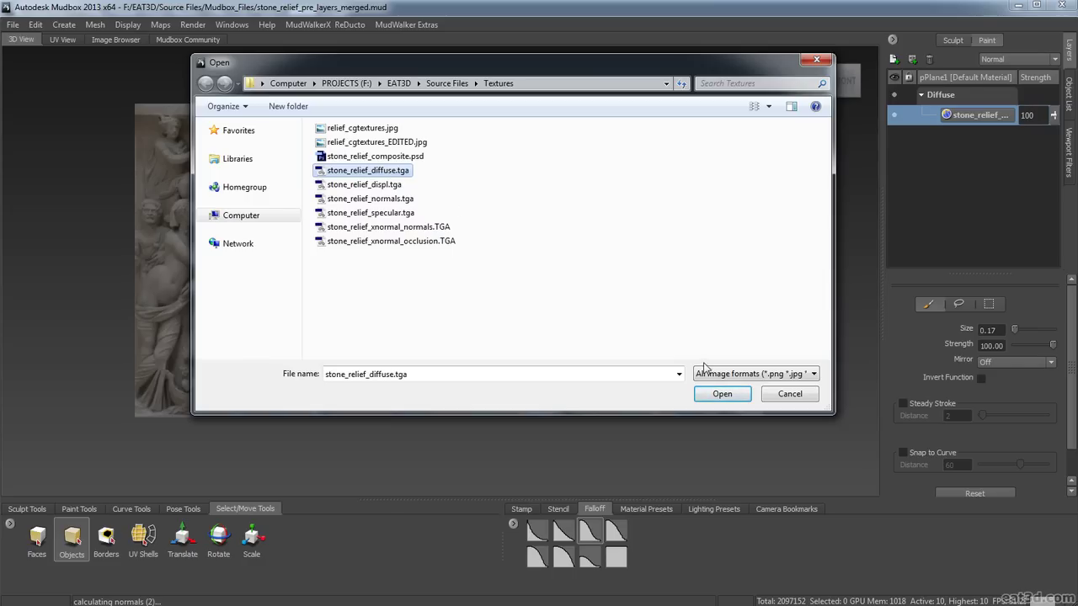
click(720, 395)
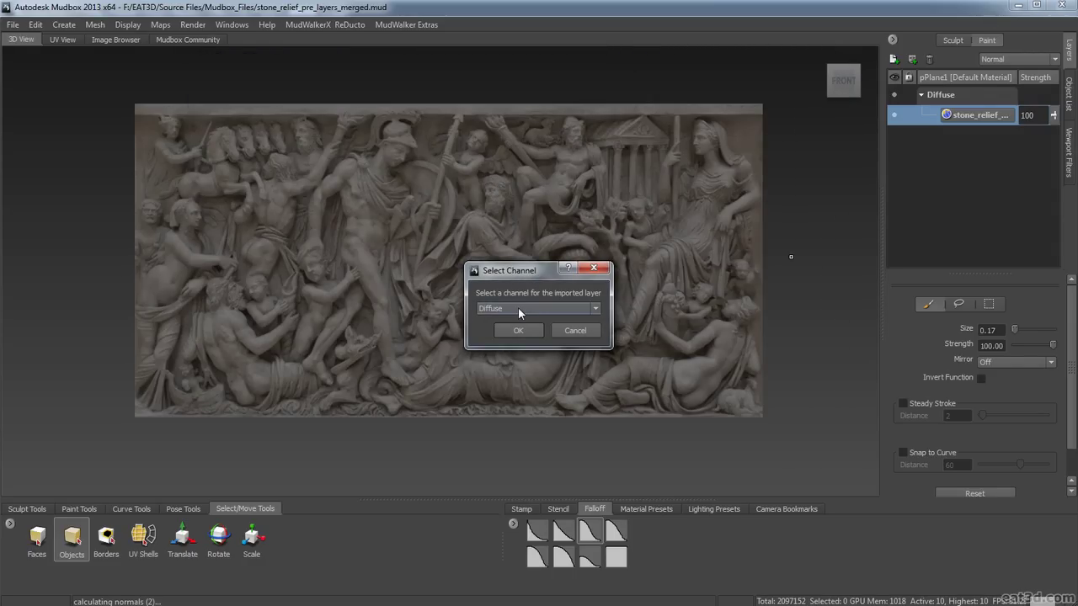
click(578, 330)
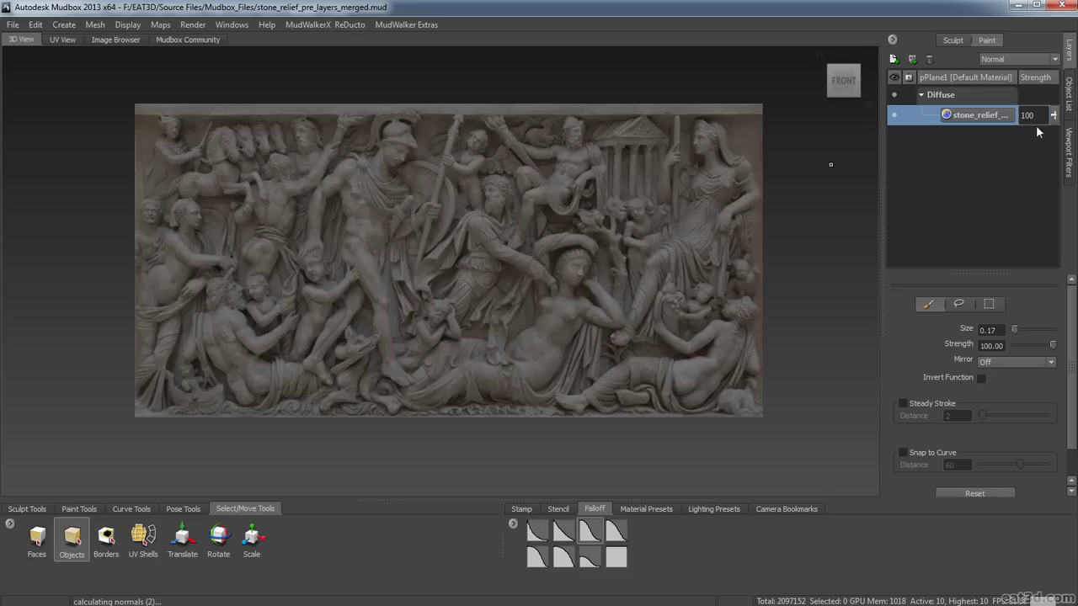
click(949, 40)
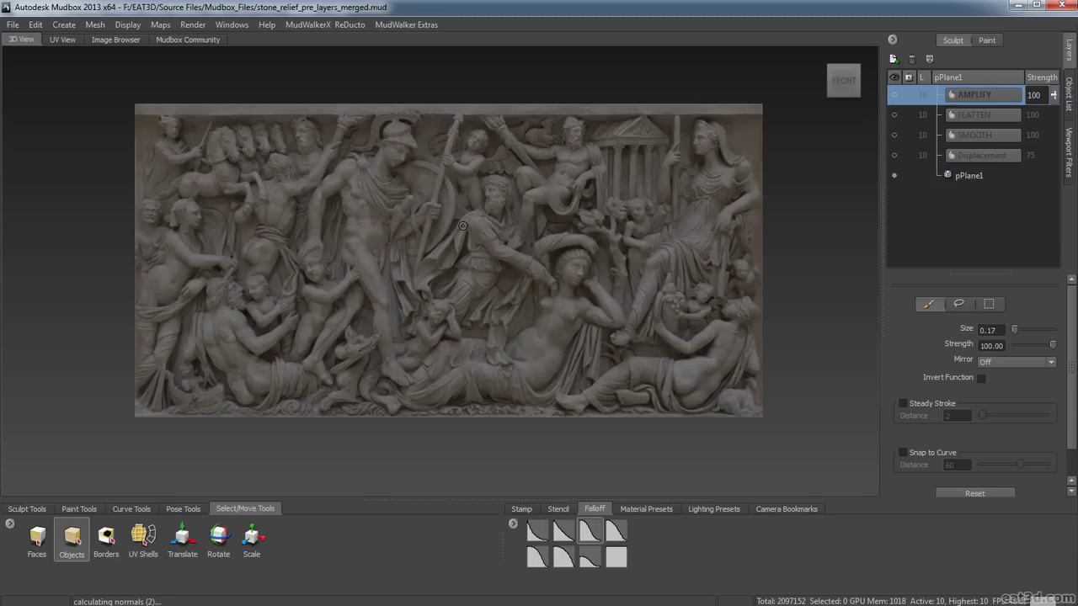
click(94, 26)
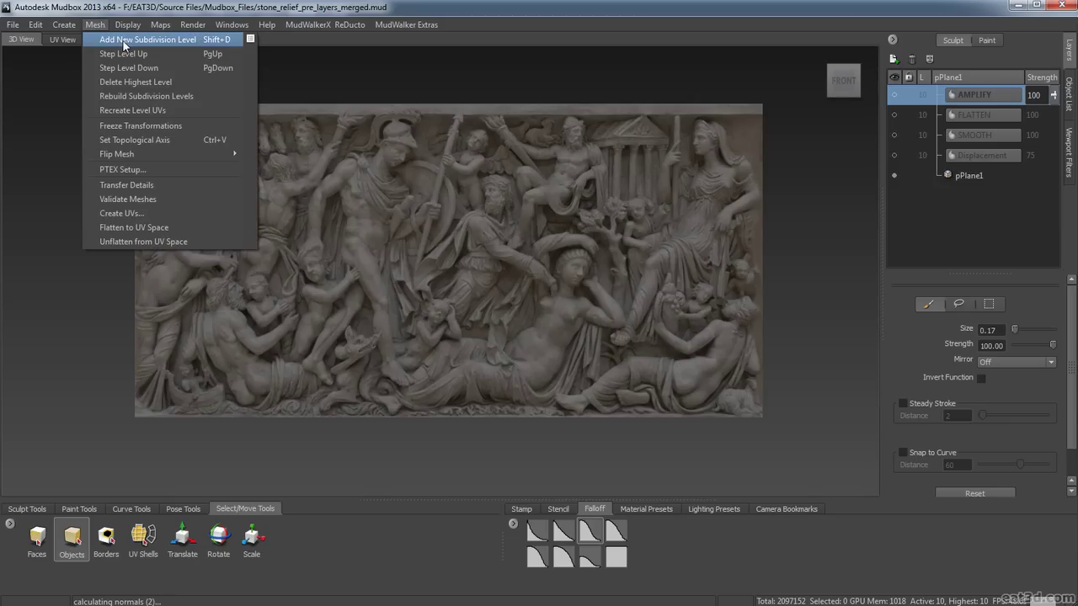
click(821, 243)
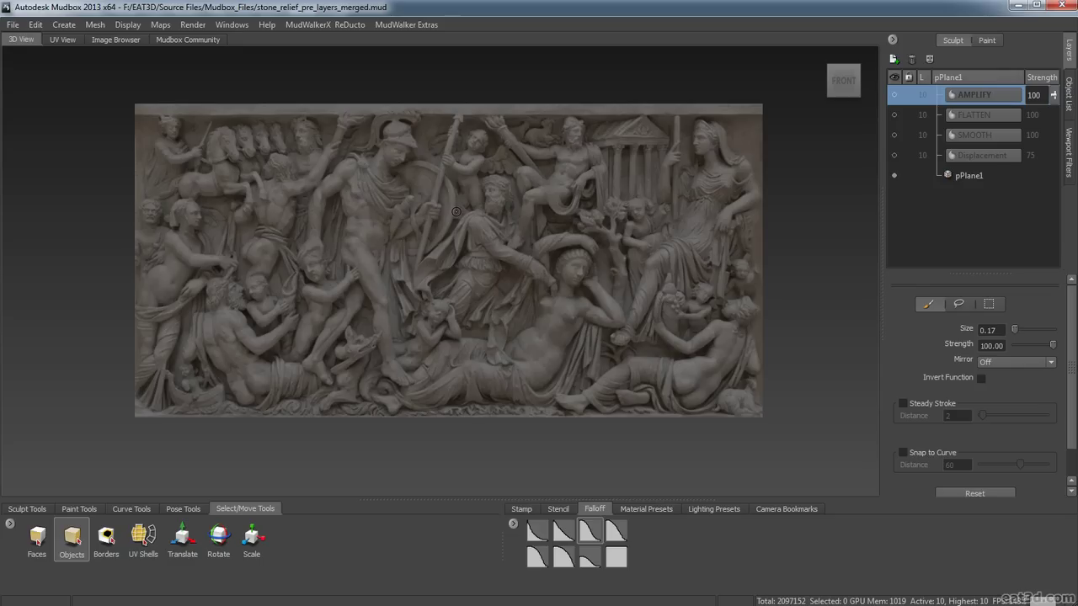
Review the Maps > Sculpt using Map > Operation #1 settings and close them with Done
click(160, 24)
mouse_move(193, 24)
mouse_move(160, 24)
mouse_move(223, 53)
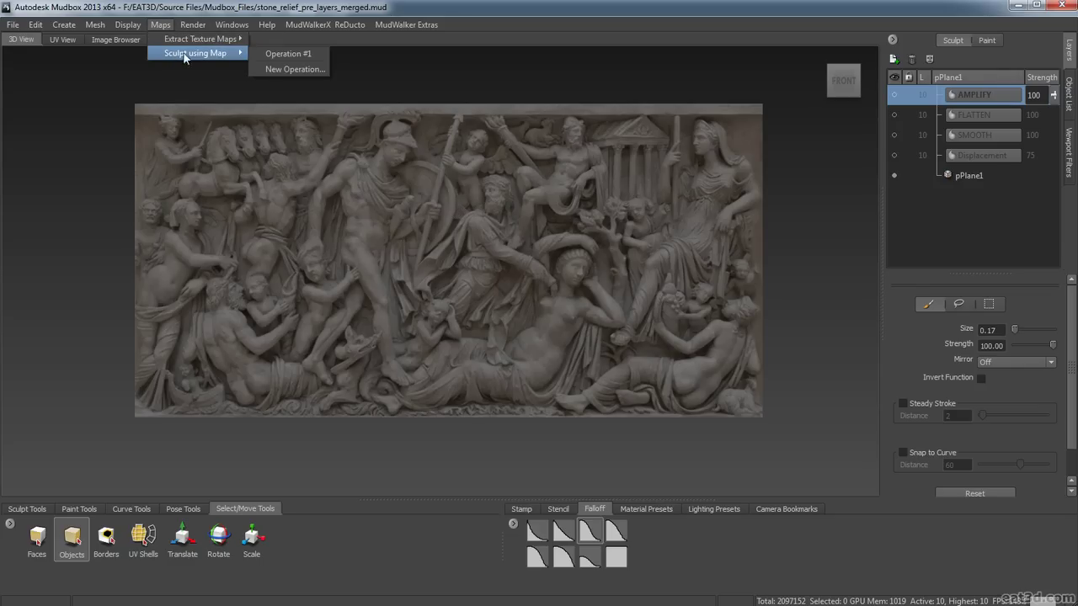
click(288, 54)
drag(552, 237, 489, 175)
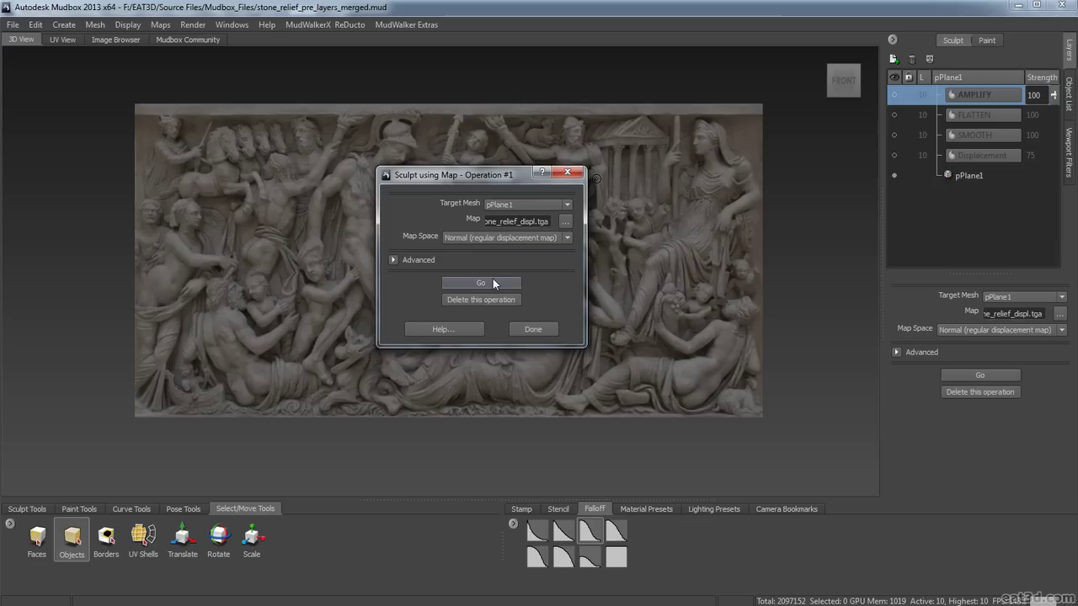
click(537, 329)
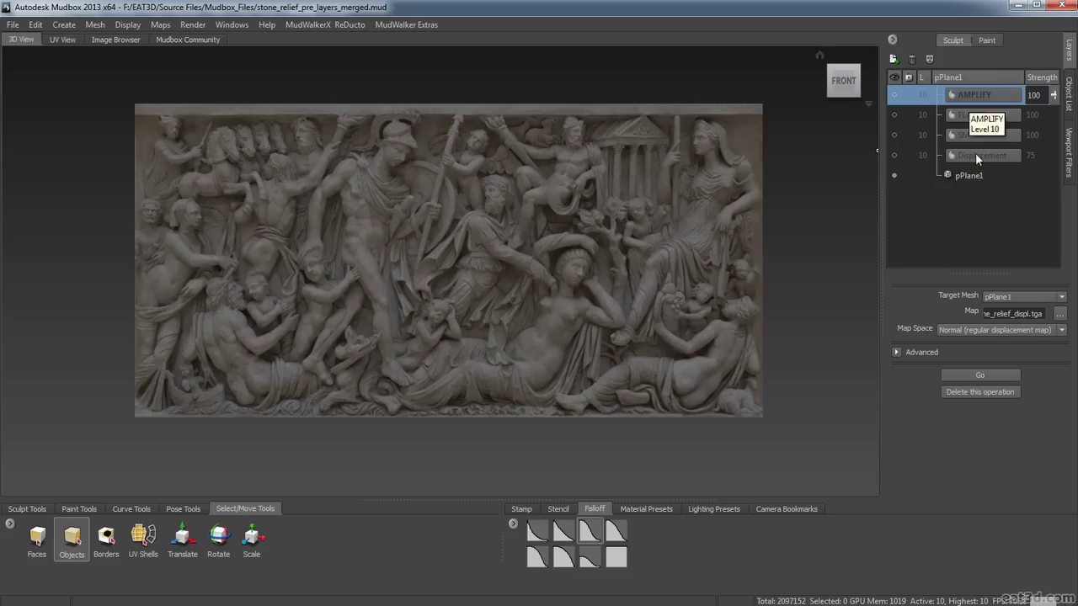
Turn the Displacement layer back on, then select and deselect the relief mesh
click(895, 155)
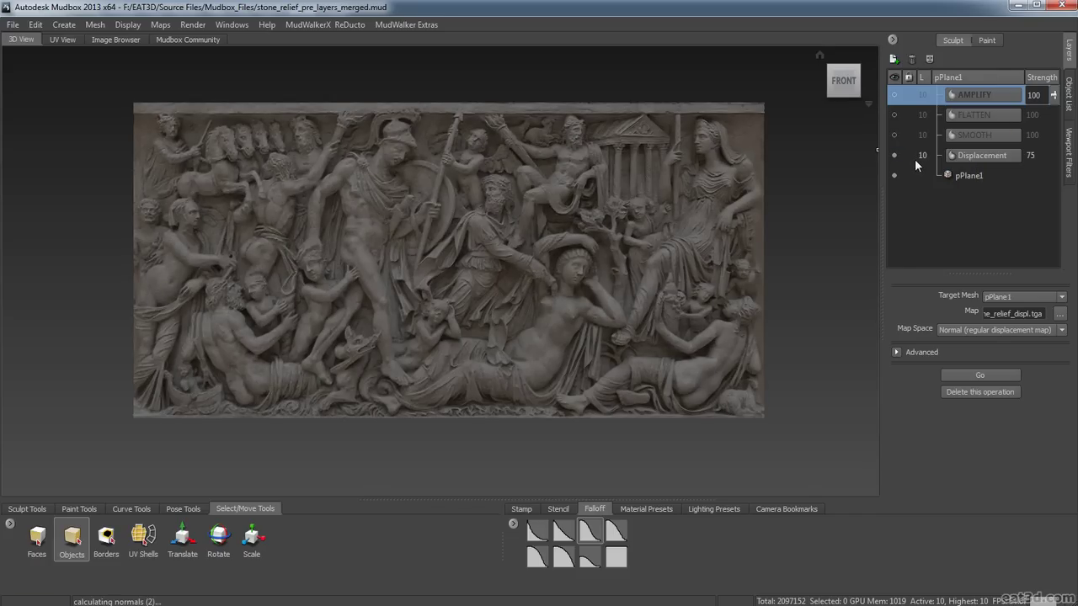
click(133, 192)
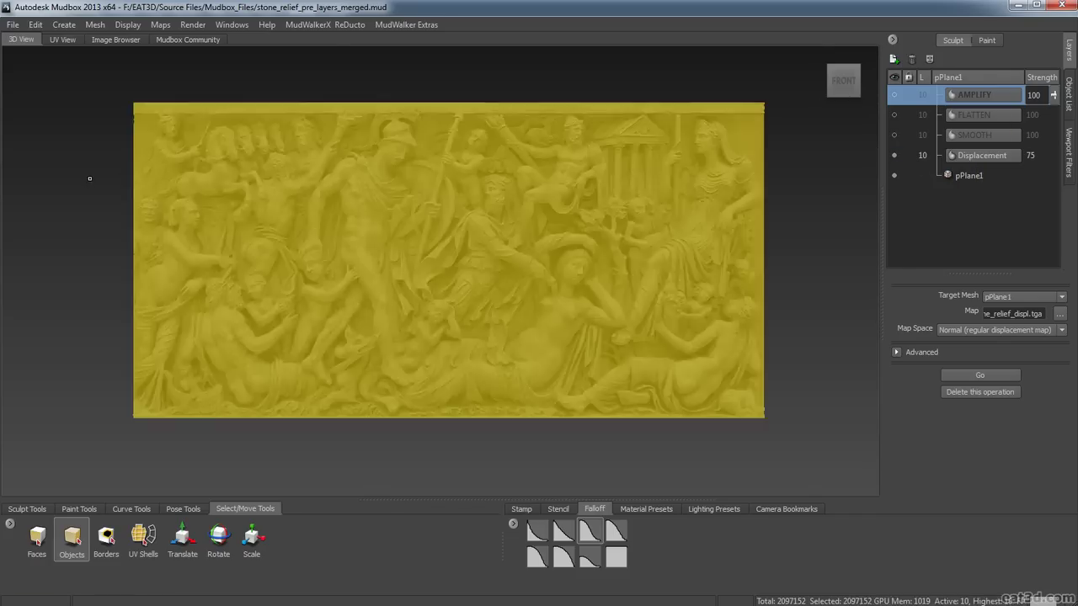
click(93, 396)
Pick the Sculpt brush and orbit around the relief to inspect its displaced detail
click(34, 508)
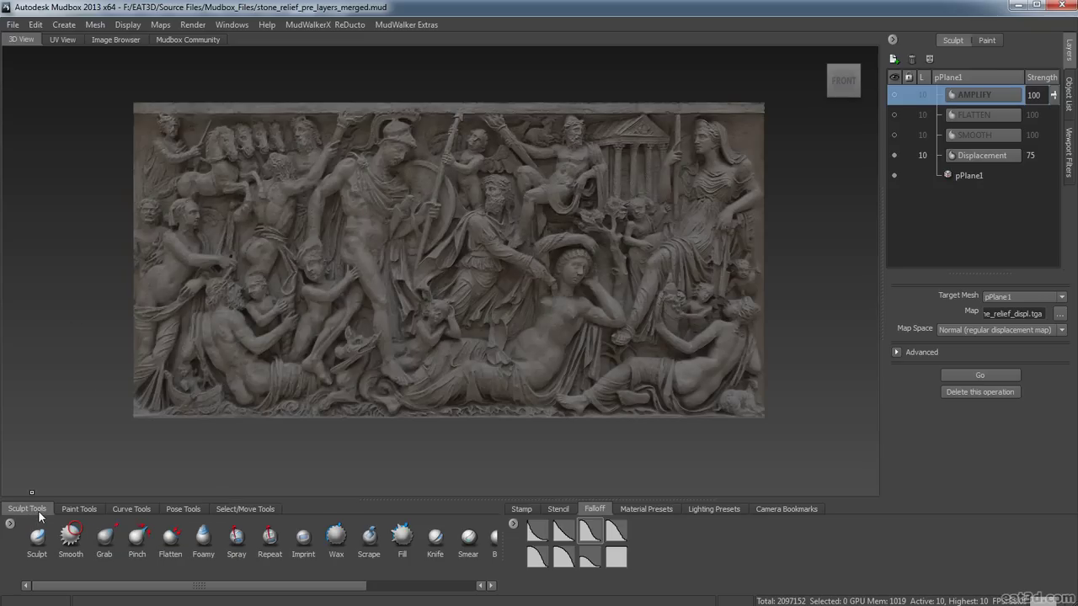
click(38, 537)
alt+drag(75, 292, 97, 276)
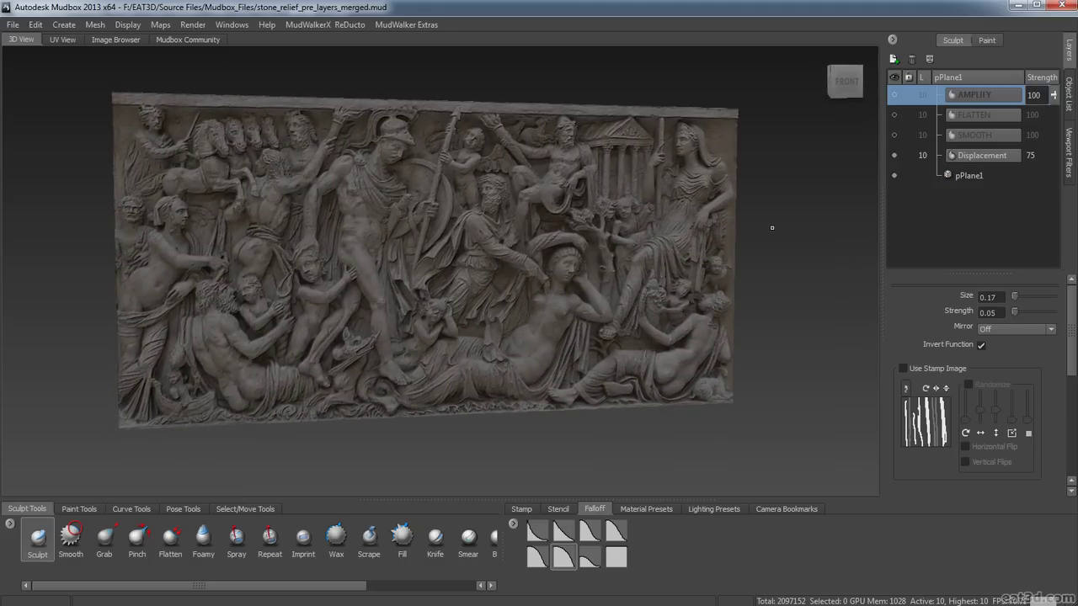
alt+drag(38, 237, 187, 260)
key(f)
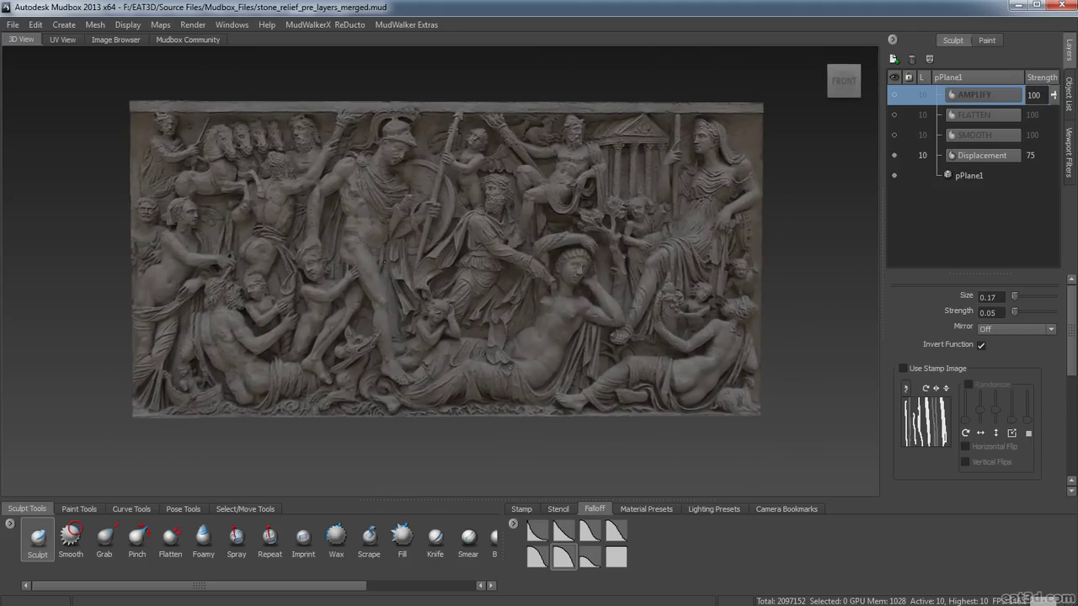
alt+drag(389, 255, 380, 264)
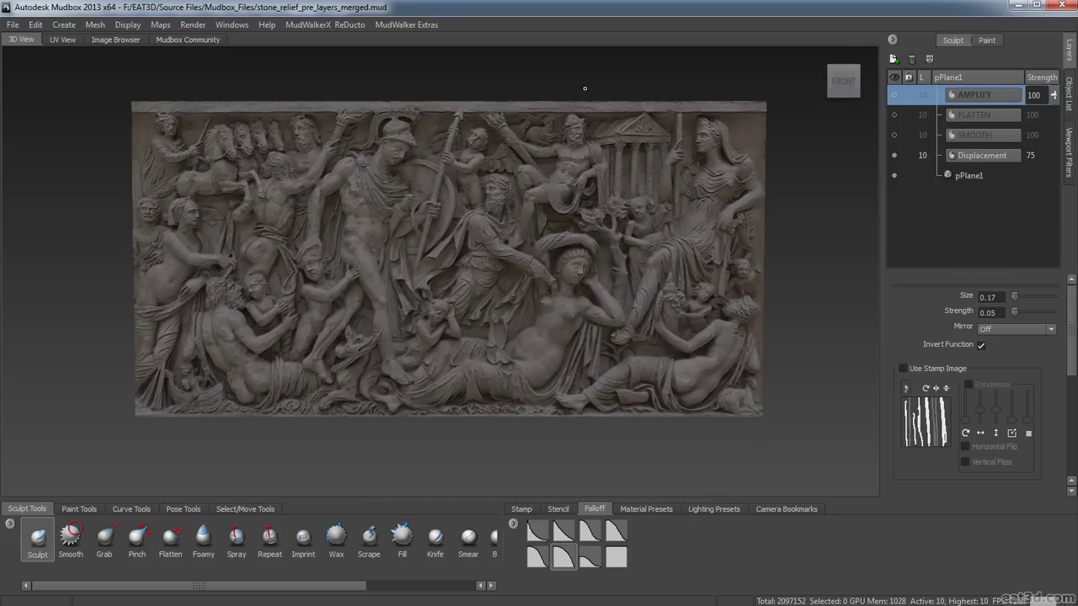
Make SMOOTH active and visible, and enlarge the Smooth brush to size 2.13
click(973, 134)
right_click(995, 228)
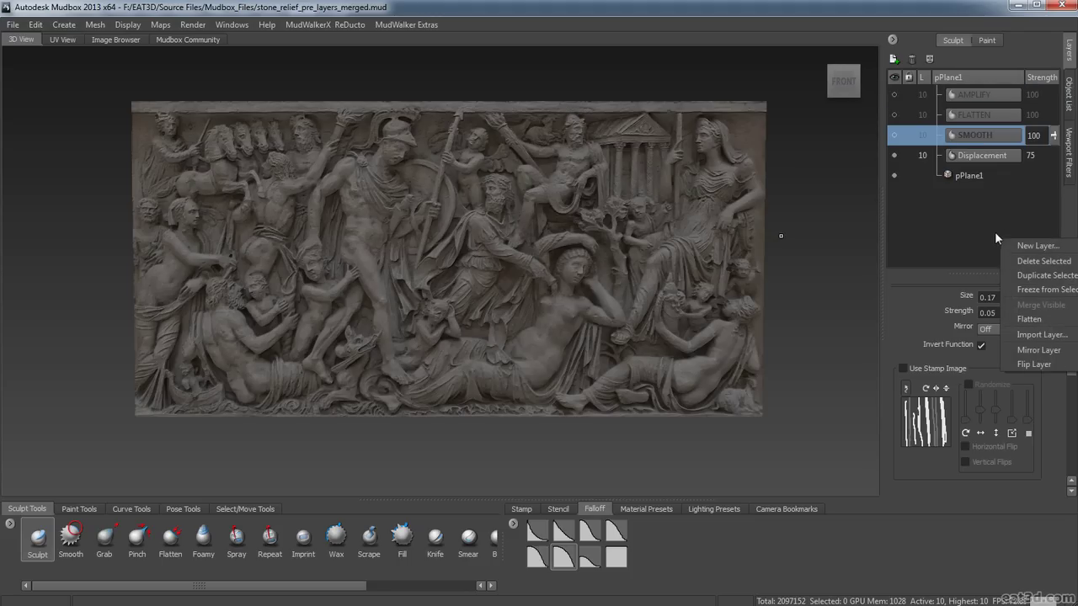
click(945, 225)
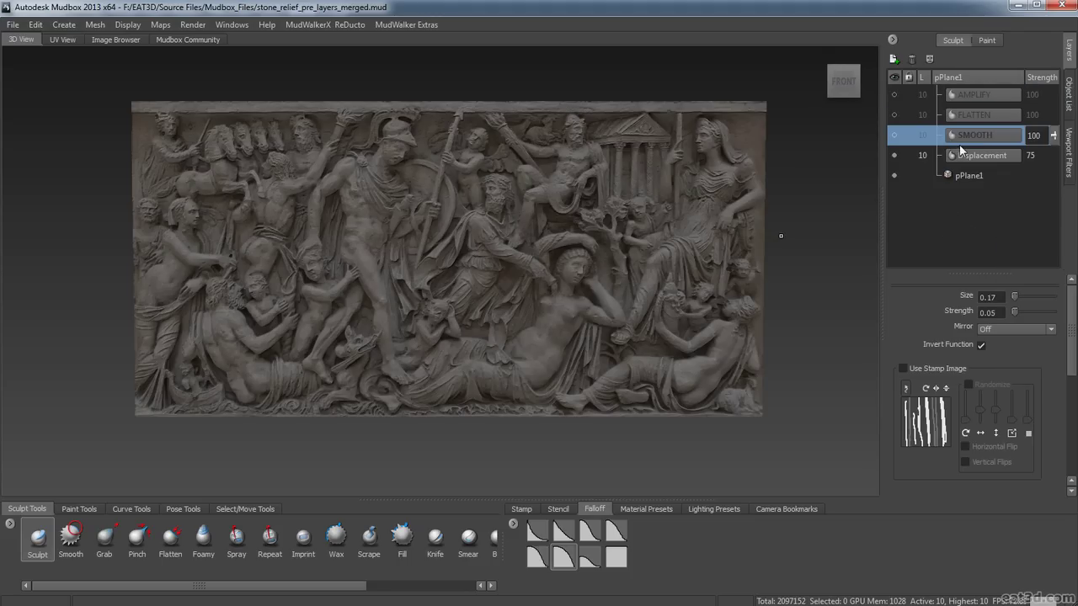
click(894, 135)
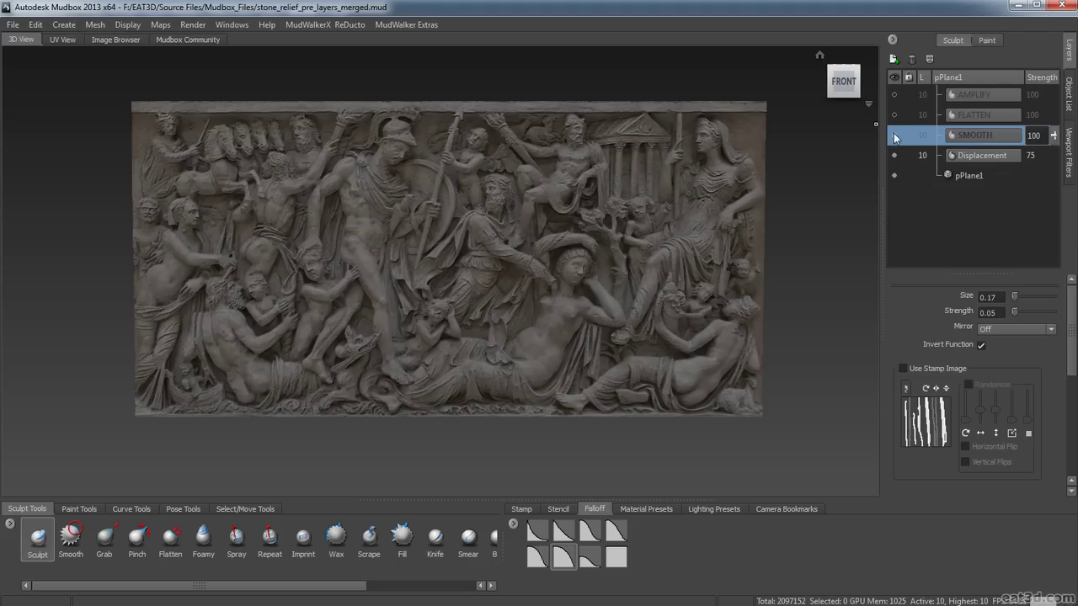
click(80, 537)
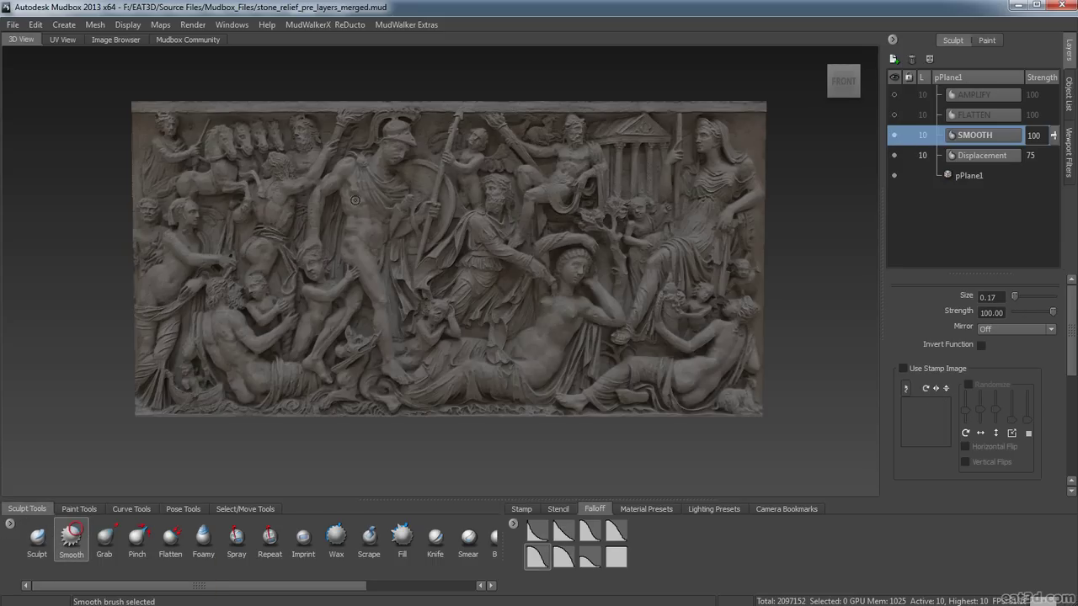
drag(383, 167, 388, 184)
Toggle SMOOTH off and on twice to compare, then make FLATTEN the active layer
click(895, 136)
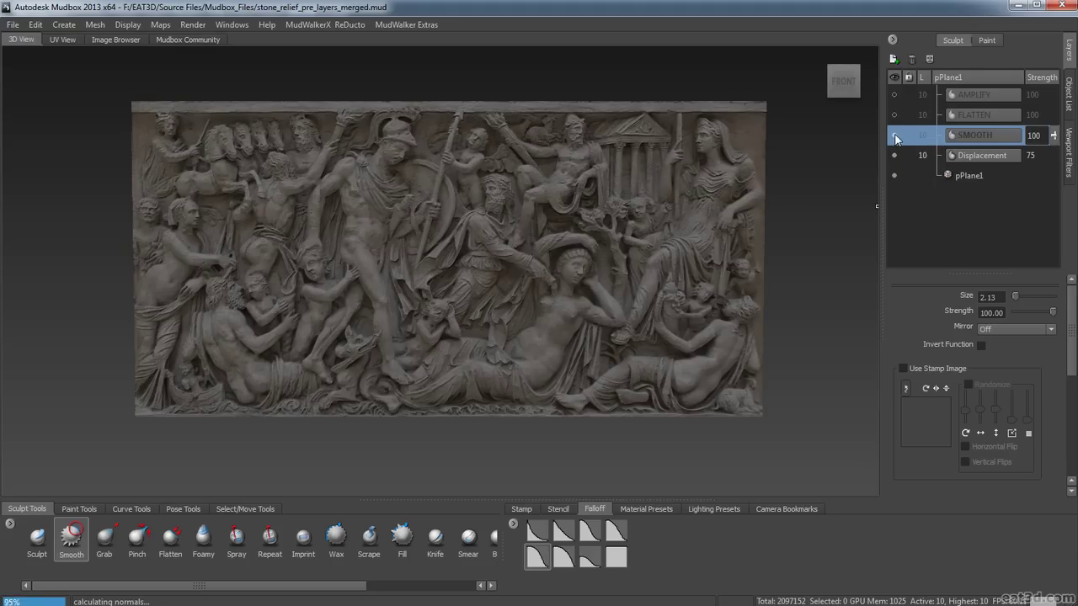
click(895, 137)
click(895, 137)
click(895, 136)
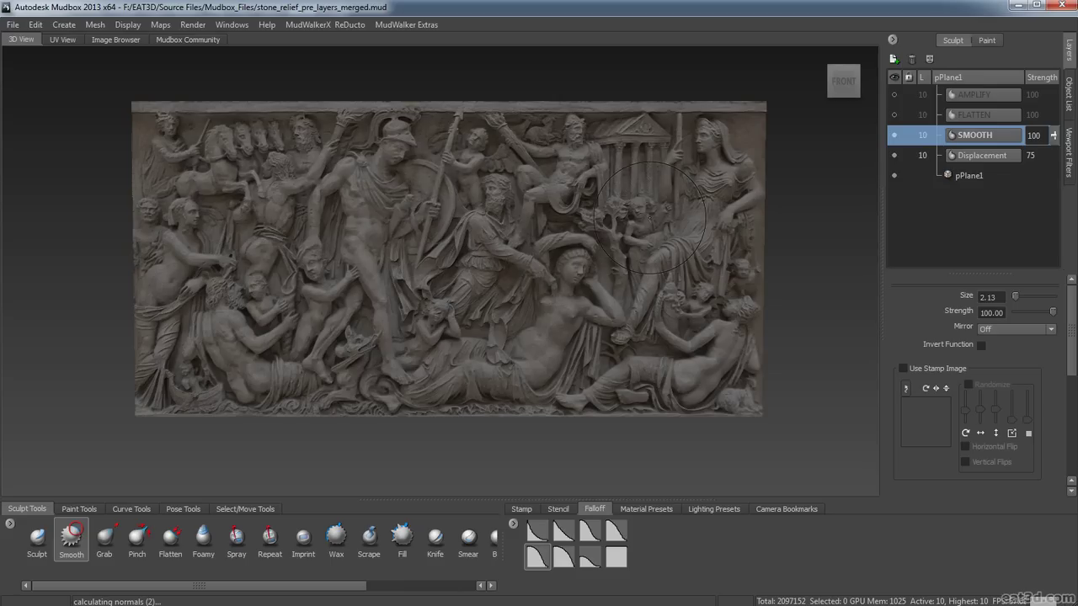
click(972, 113)
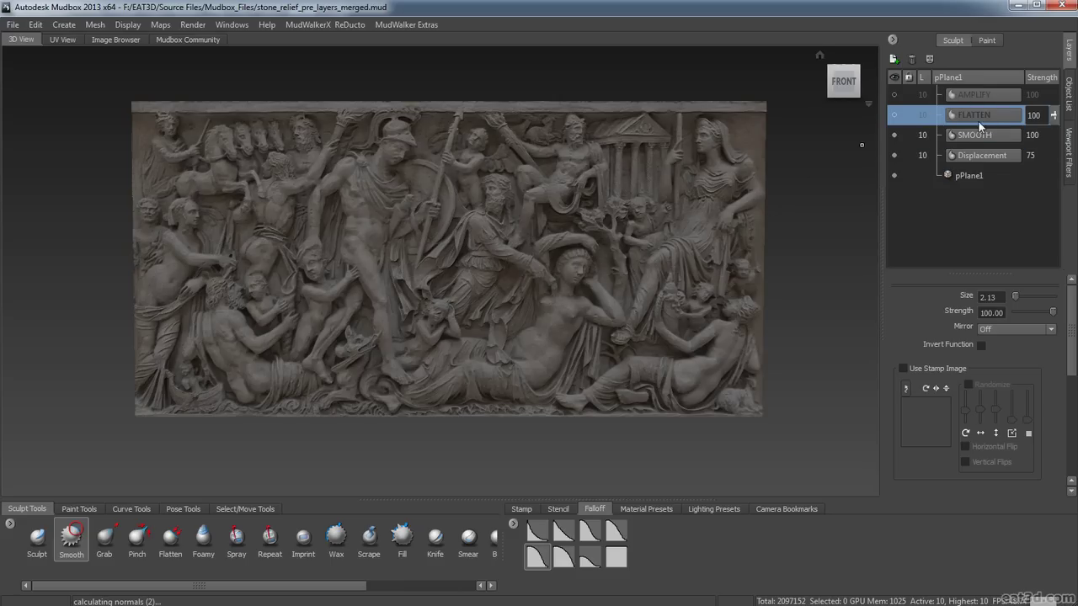
Show the FLATTEN layer, pick the Flatten brush and apply the grey matte material preset
click(894, 116)
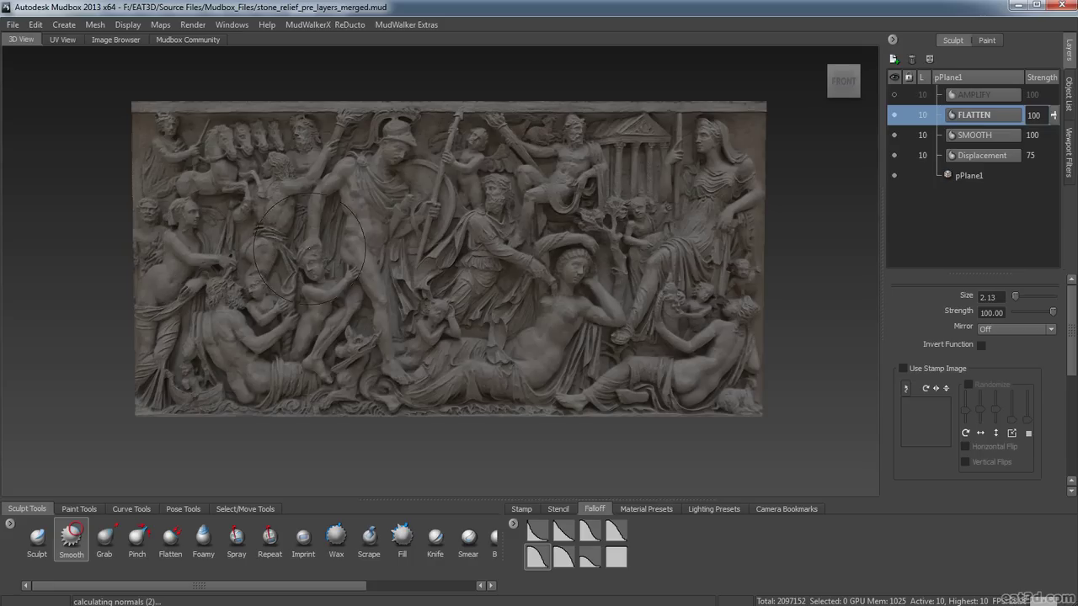
click(170, 539)
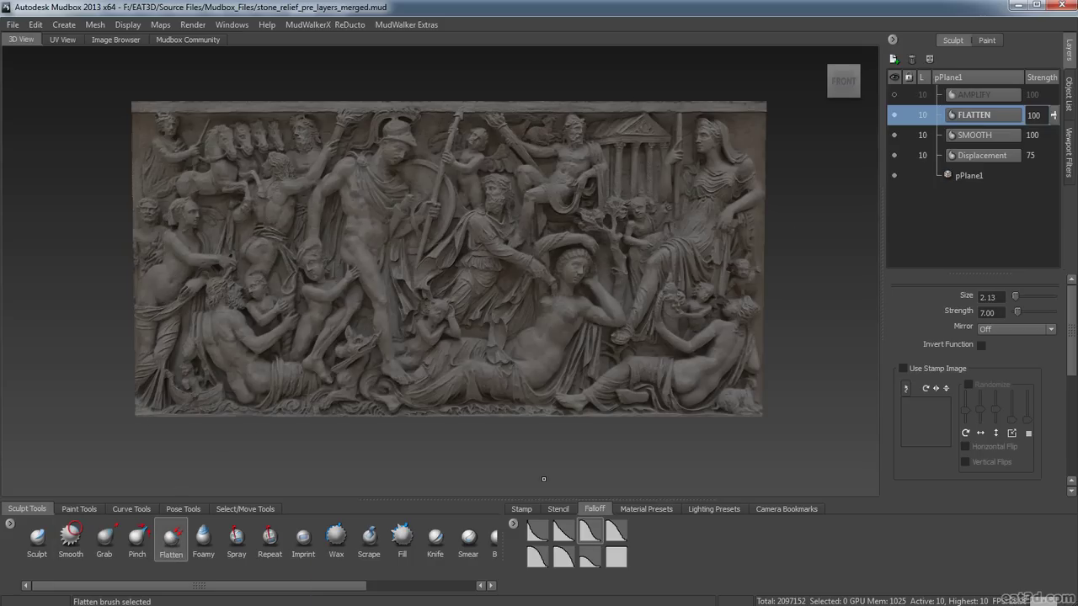
click(638, 510)
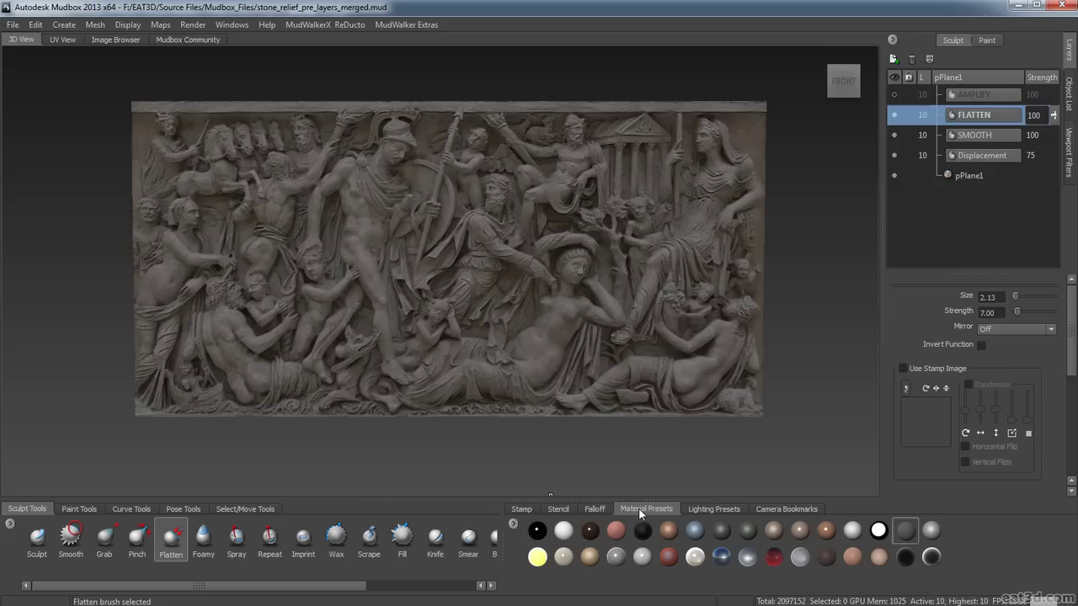
click(905, 529)
Frame the relief and toggle FLATTEN off and on four times to compare, leaving it on
click(893, 116)
key(f)
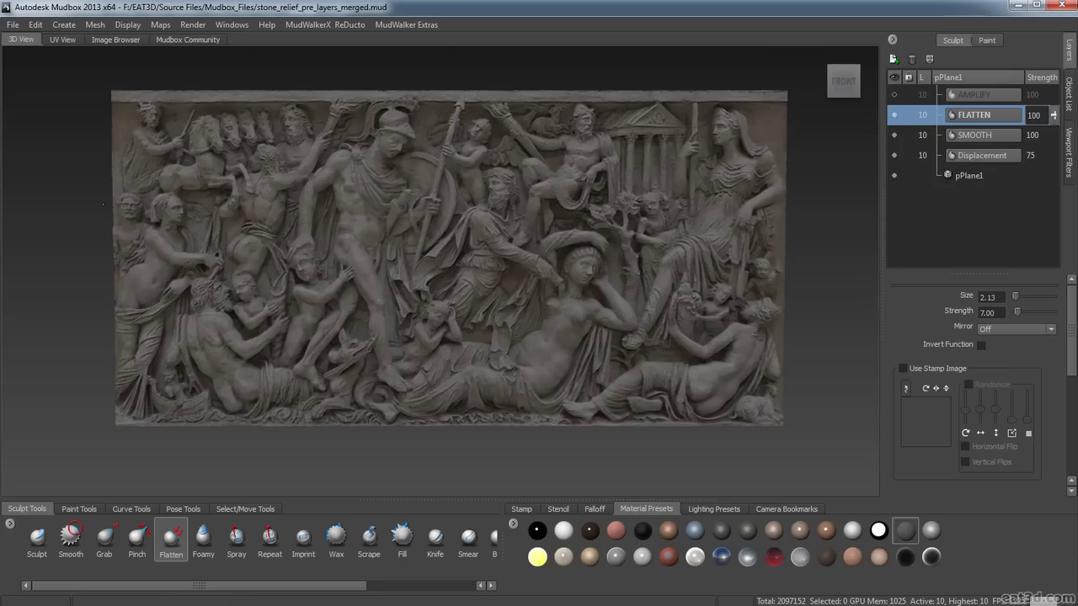
scroll(372, 225, up, 3)
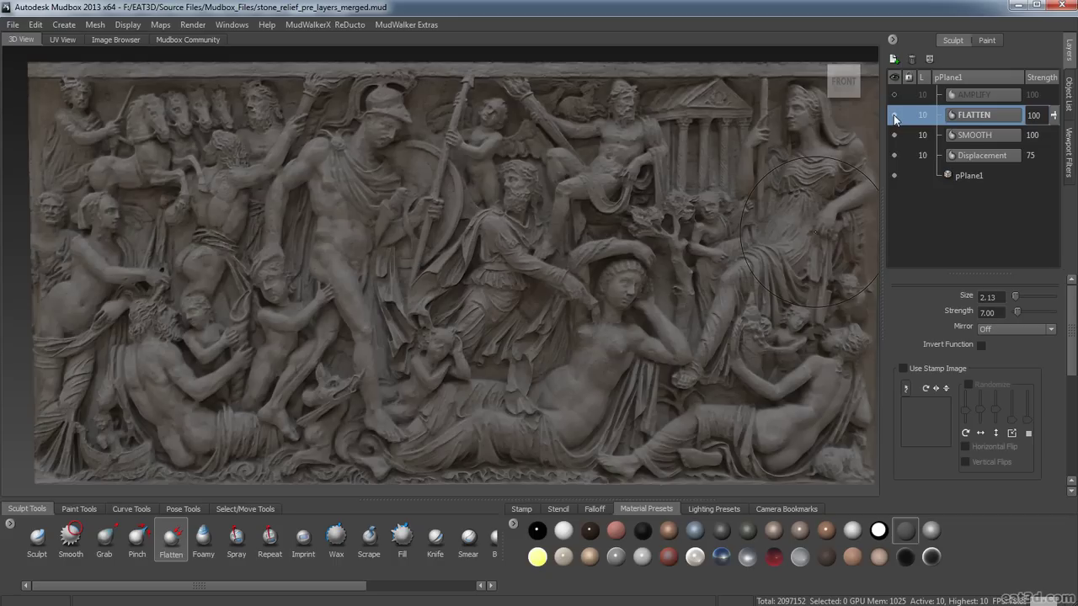
click(894, 115)
click(893, 114)
click(893, 115)
click(893, 115)
click(893, 115)
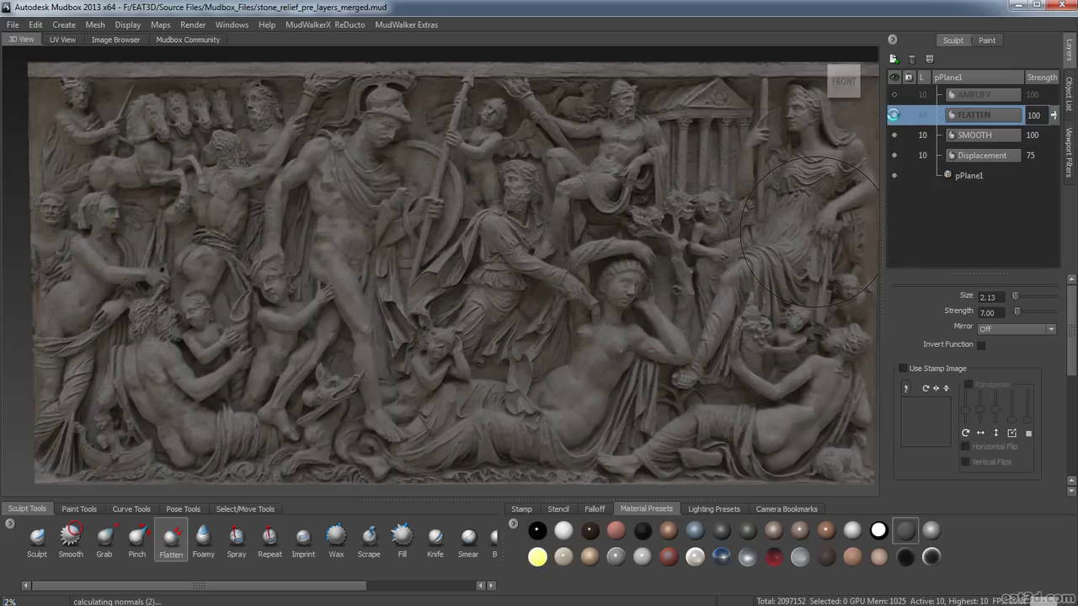
click(893, 114)
click(893, 114)
click(893, 115)
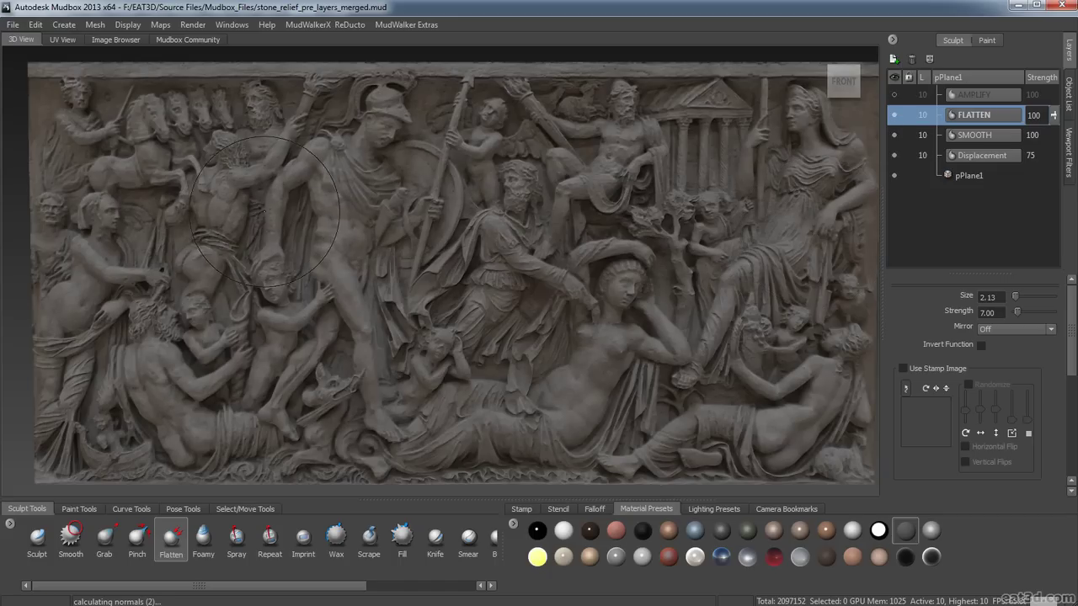
scroll(439, 227, down, 3)
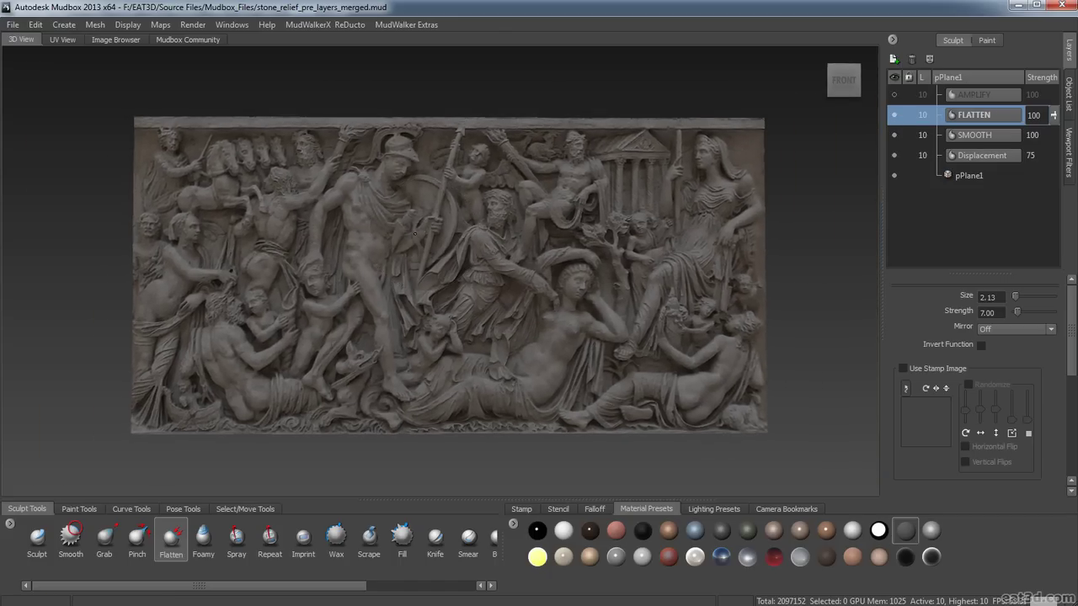
scroll(440, 228, up, 3)
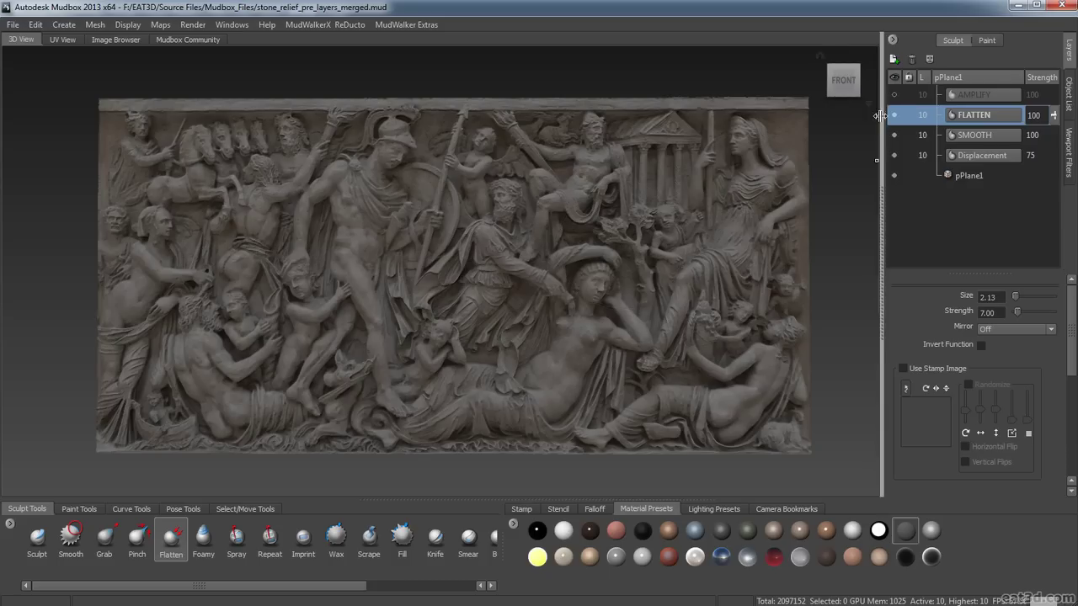
Make the AMPLIFY layer active and visible, pick the Amplify brush, and compare the relief detail
click(972, 97)
click(895, 95)
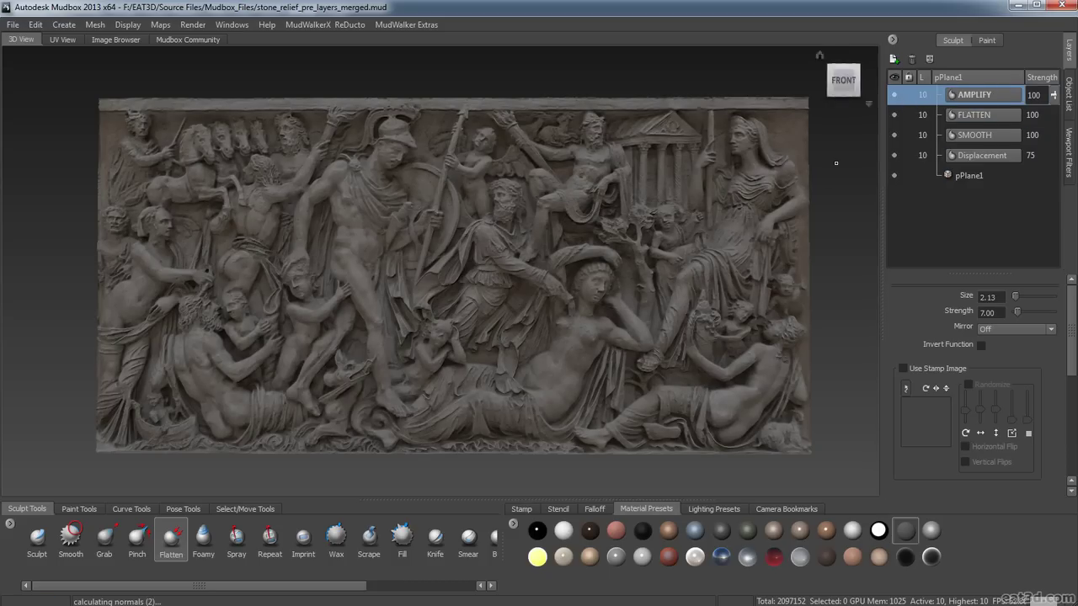
drag(333, 585, 464, 587)
click(380, 543)
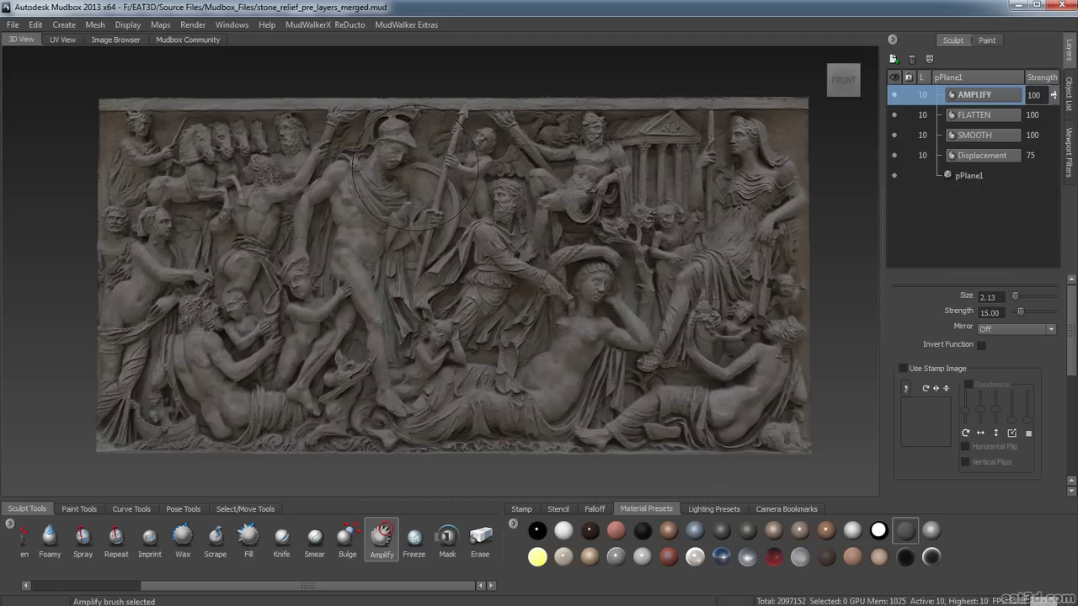
click(895, 95)
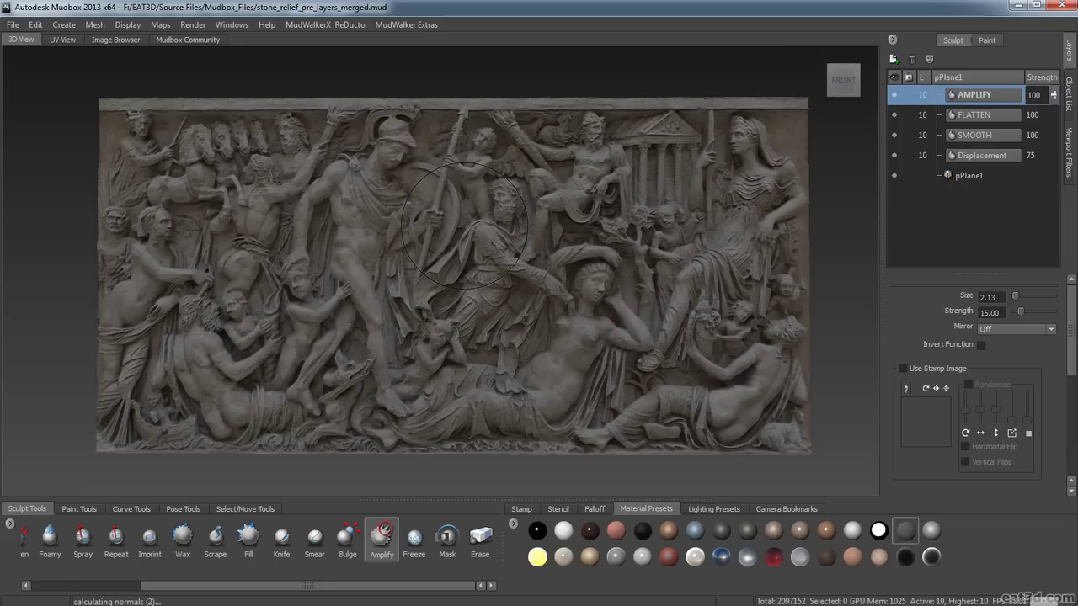
alt+drag(358, 244, 293, 238)
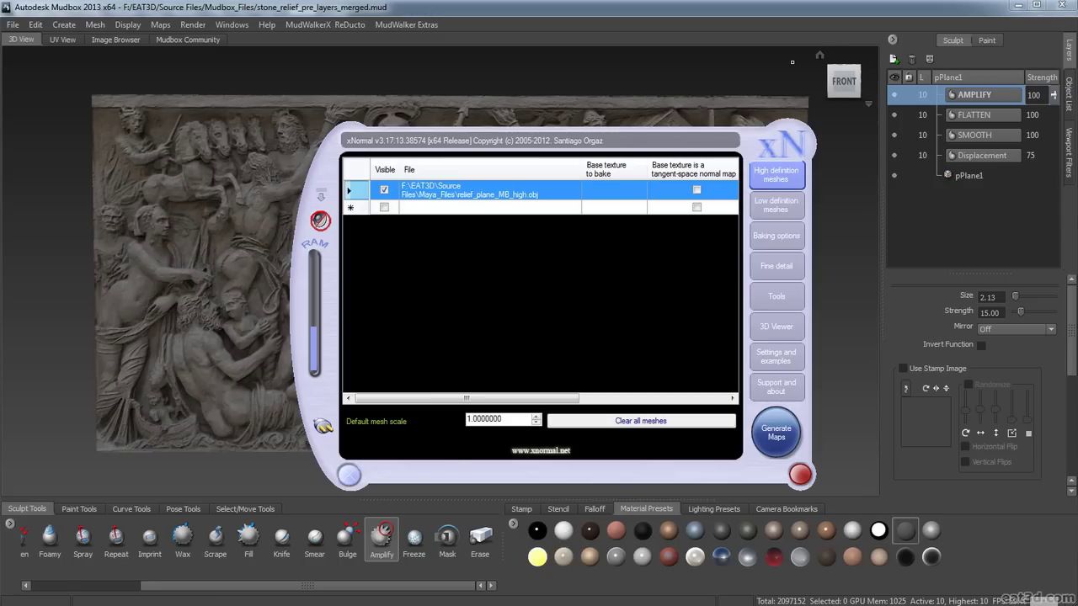
Bring xNormal forward and review the relief_plane_MB_high.obj entry in the high-definition mesh list
click(1016, 9)
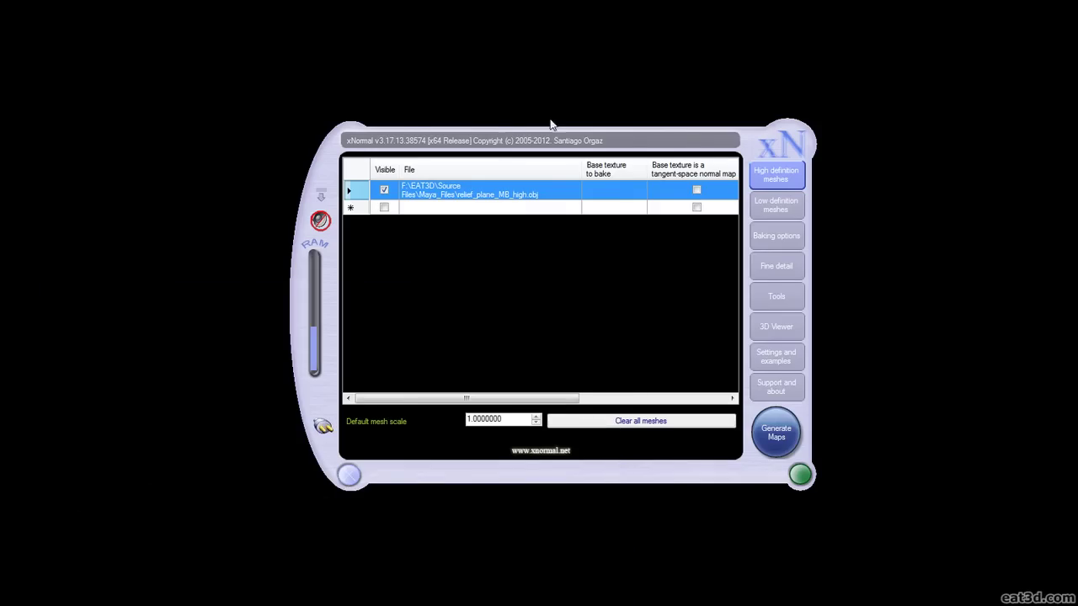
drag(551, 126, 503, 128)
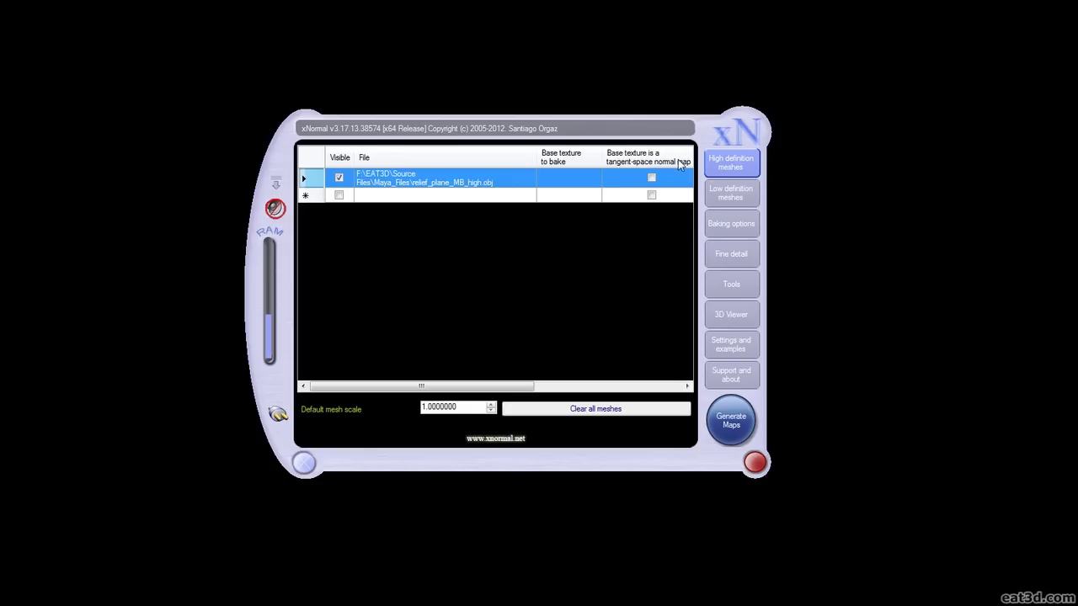
right_click(501, 177)
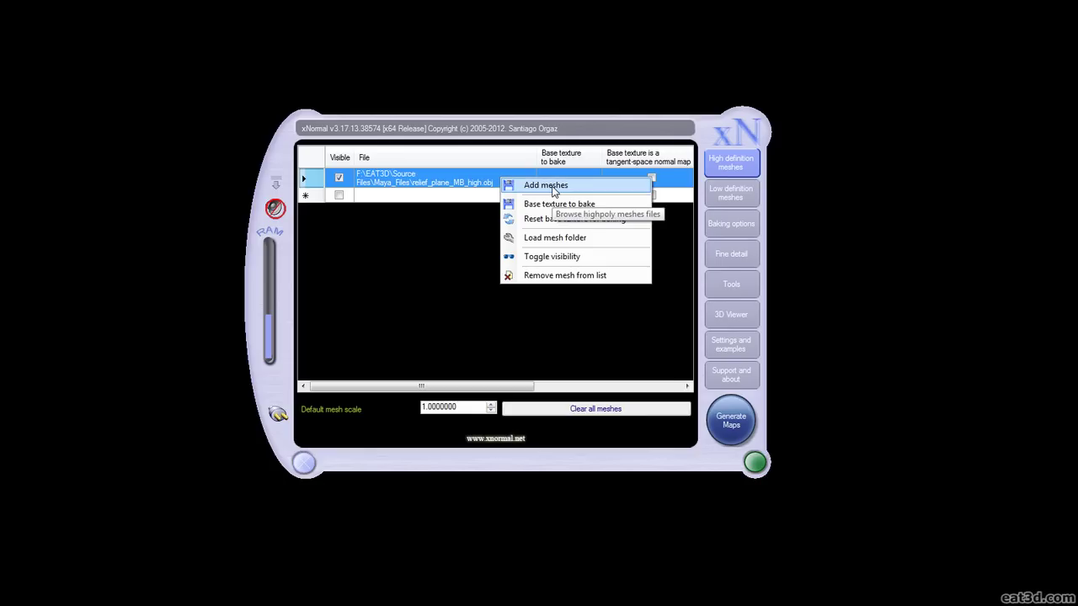
click(446, 277)
drag(475, 388, 446, 388)
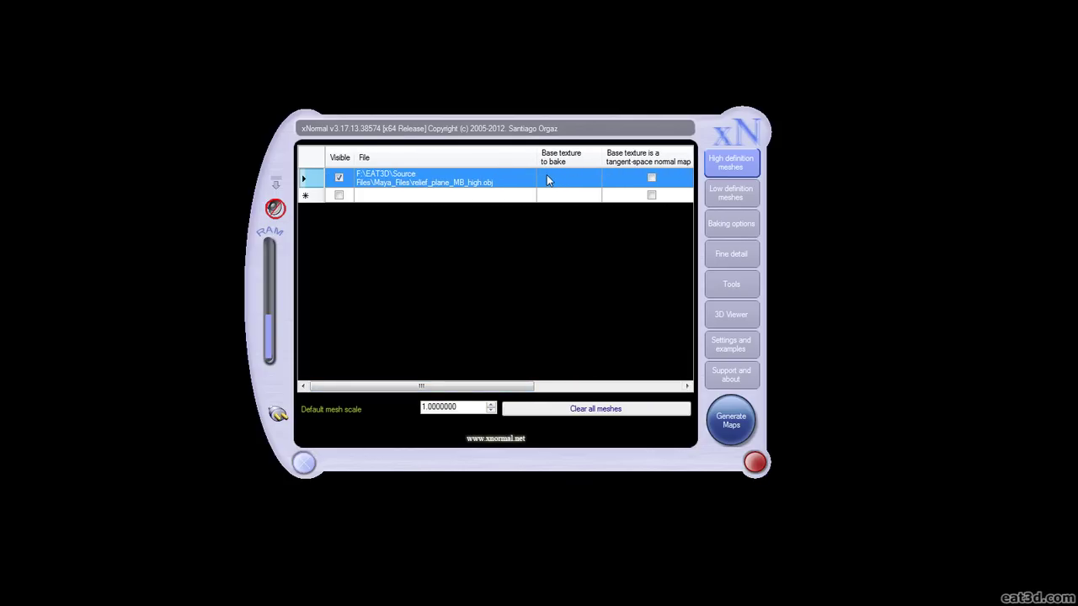
Review relief_plane_low.obj's ray distances, frontal 0.29909 and rear 0.04841, in the low-definition mesh grid
click(734, 195)
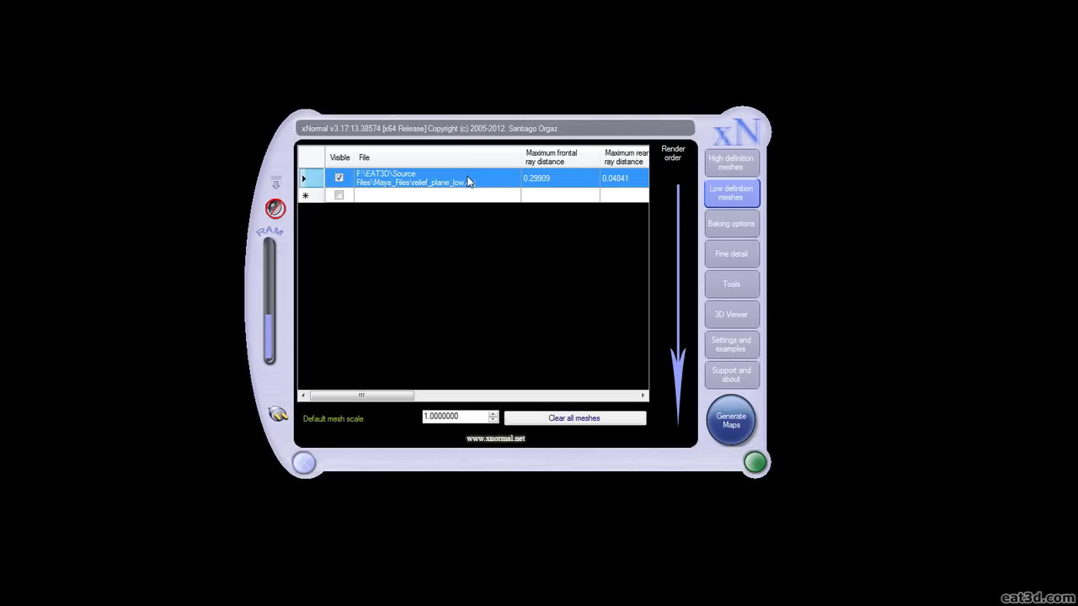
drag(397, 397, 371, 375)
mouse_move(380, 403)
mouse_down()
mouse_move(402, 400)
mouse_move(366, 400)
mouse_up()
click(732, 283)
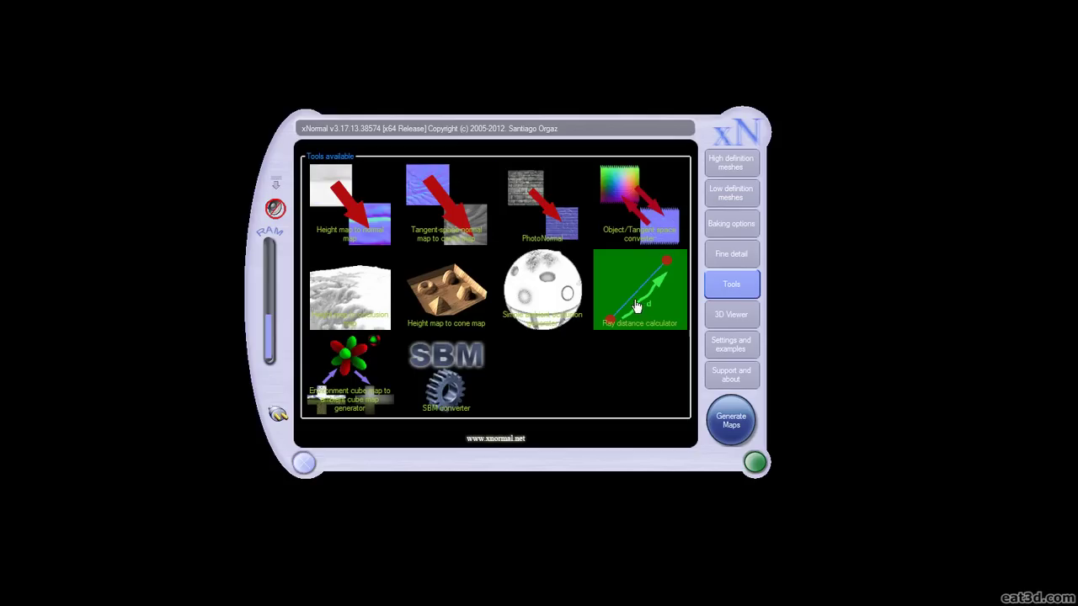
click(637, 320)
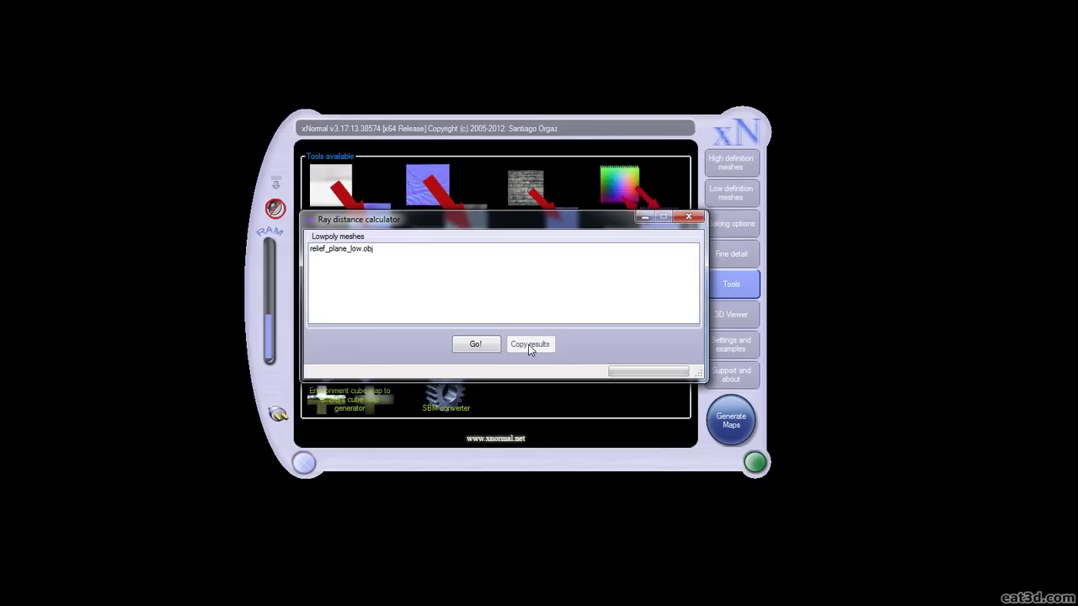
click(689, 220)
click(731, 195)
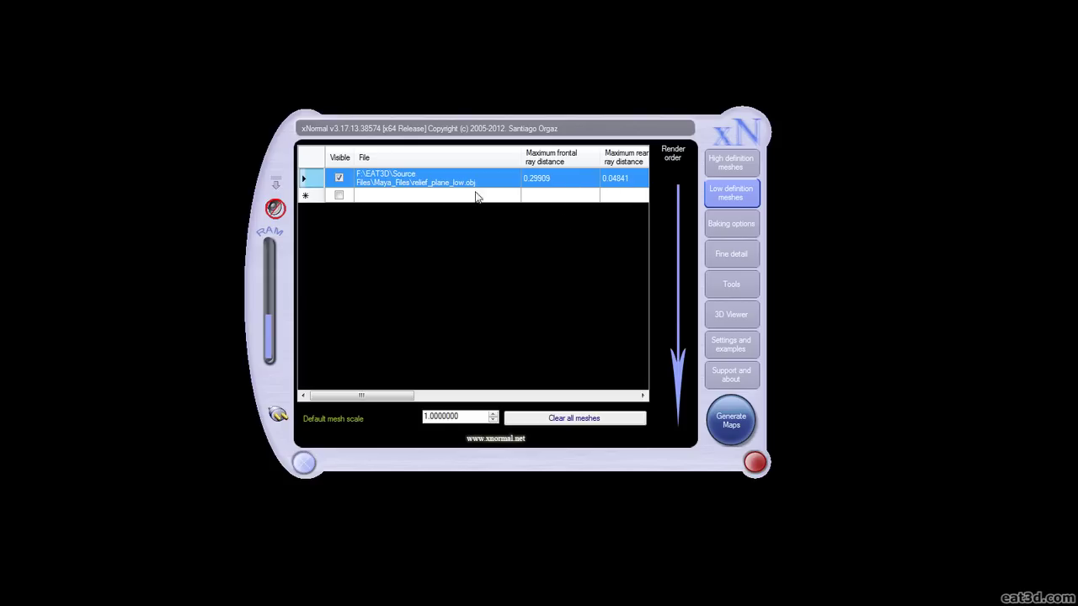
Check that the bake output stays 1024 x 1024 to stone_relief_xnormal.tga and look at edge padding
click(732, 224)
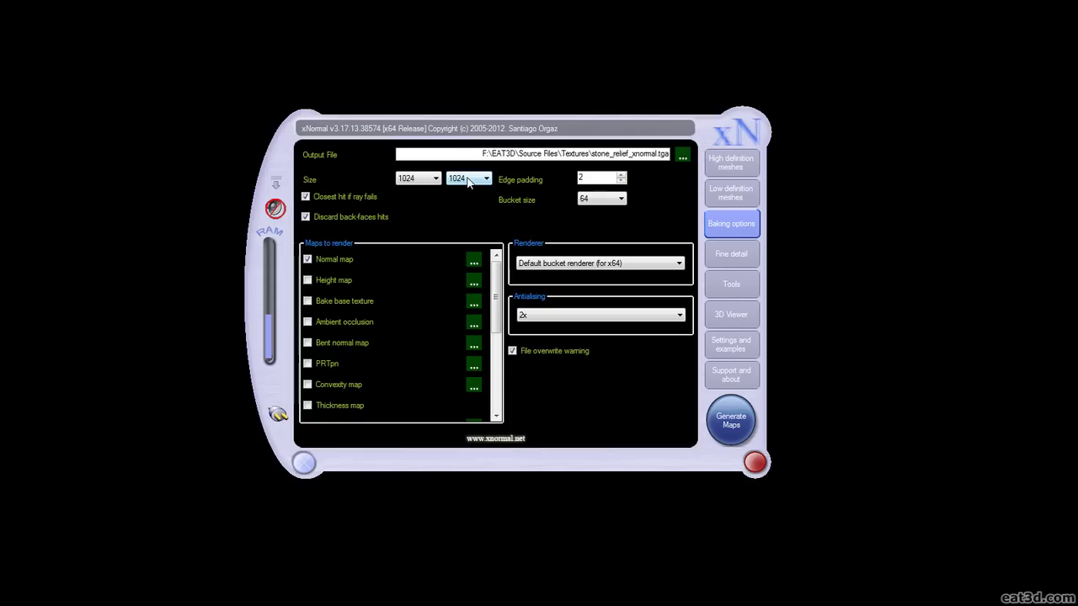
click(436, 179)
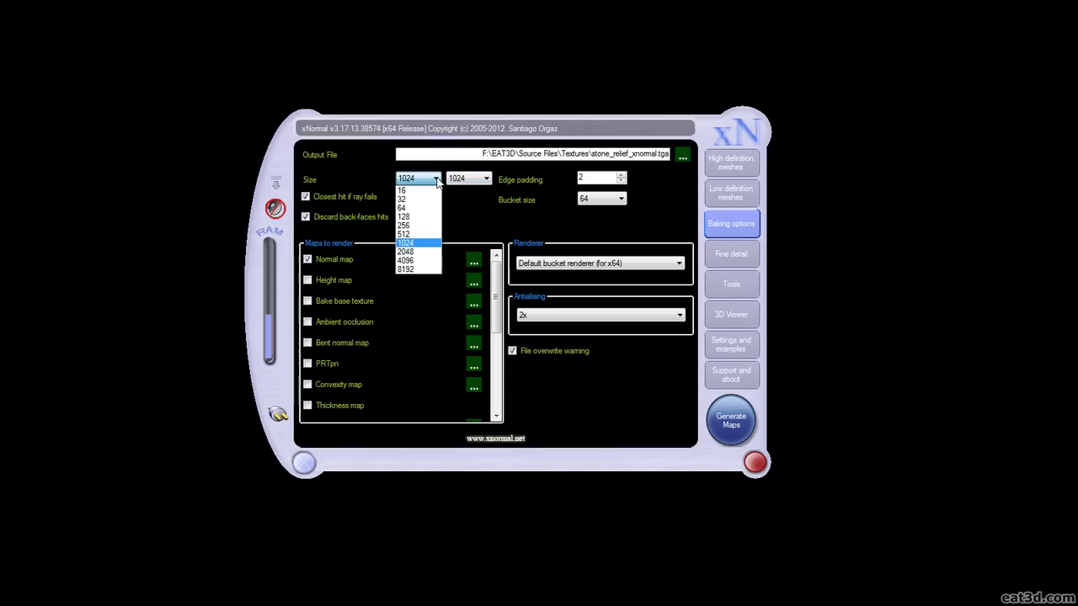
click(436, 179)
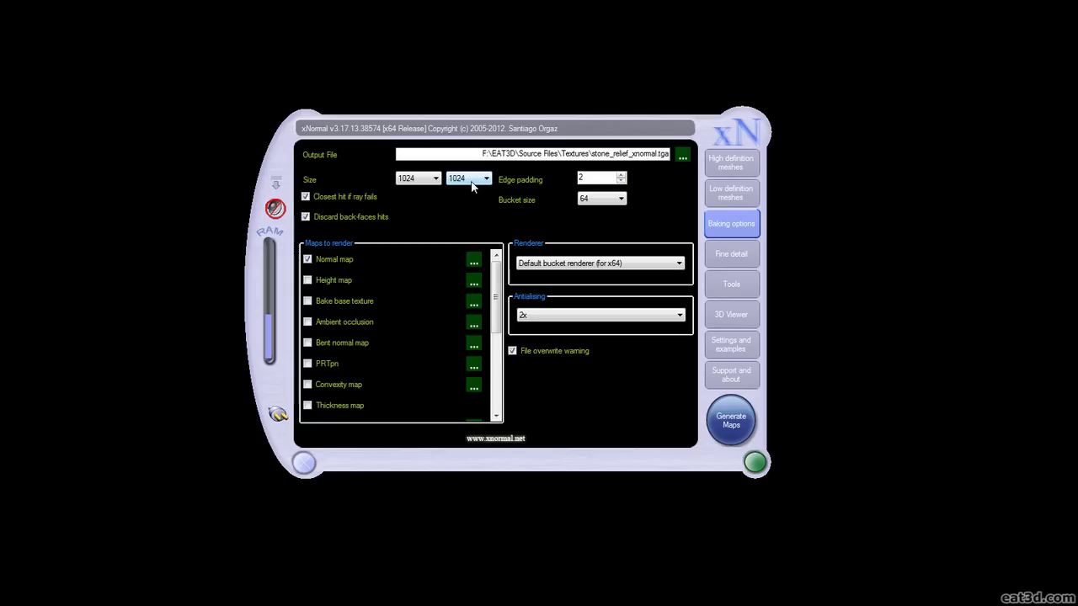
click(577, 182)
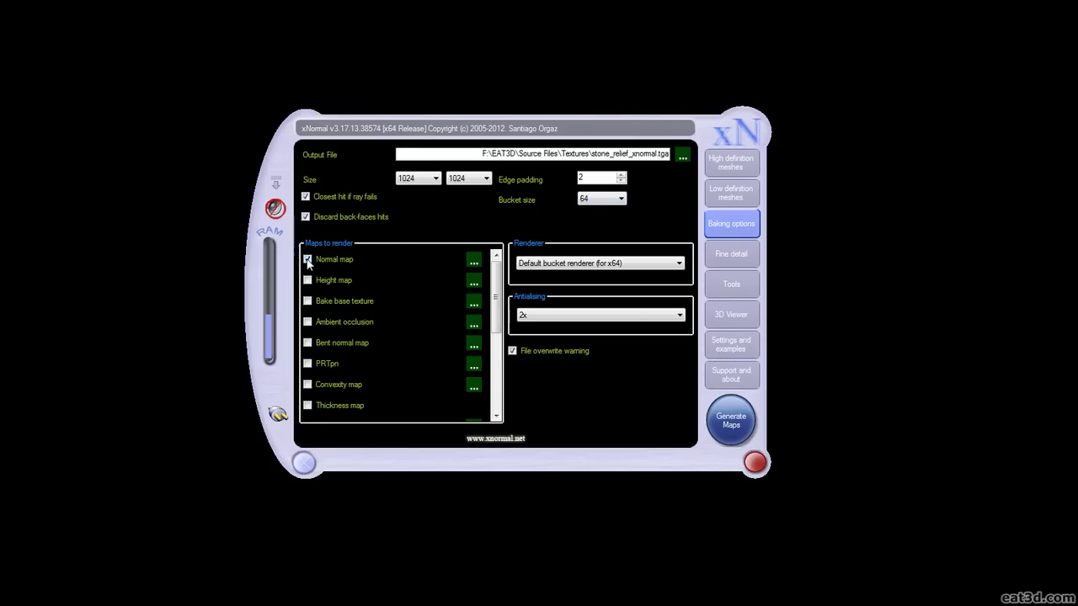
click(474, 261)
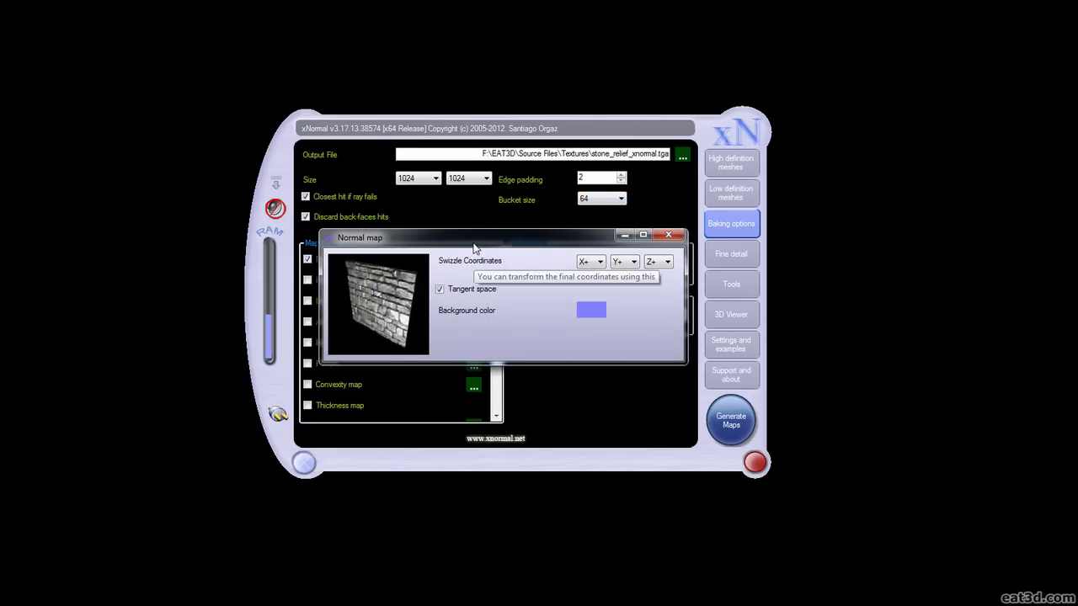
drag(474, 244, 450, 225)
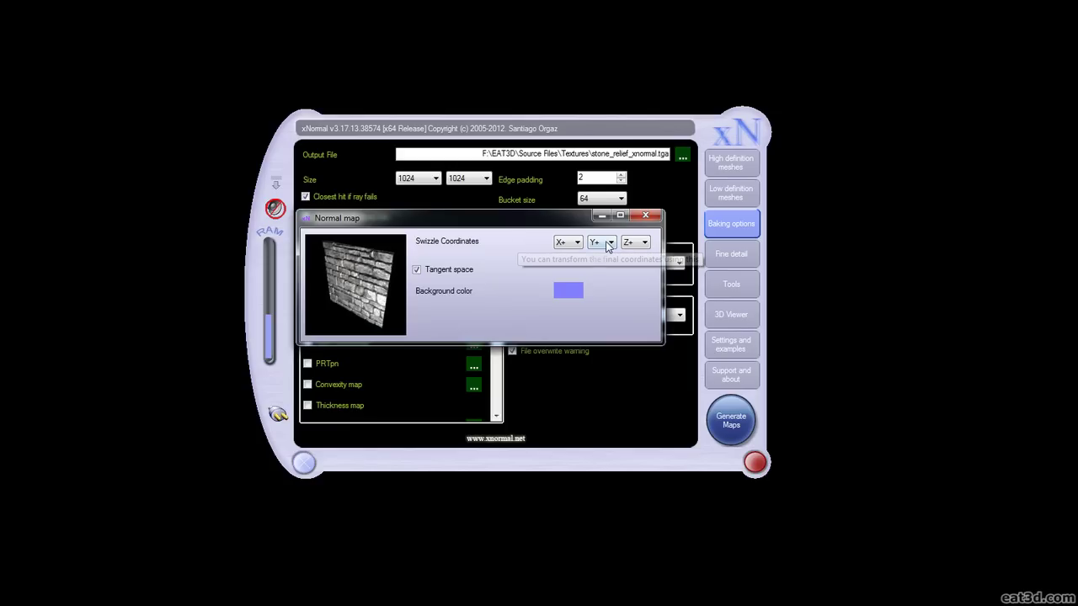
click(603, 244)
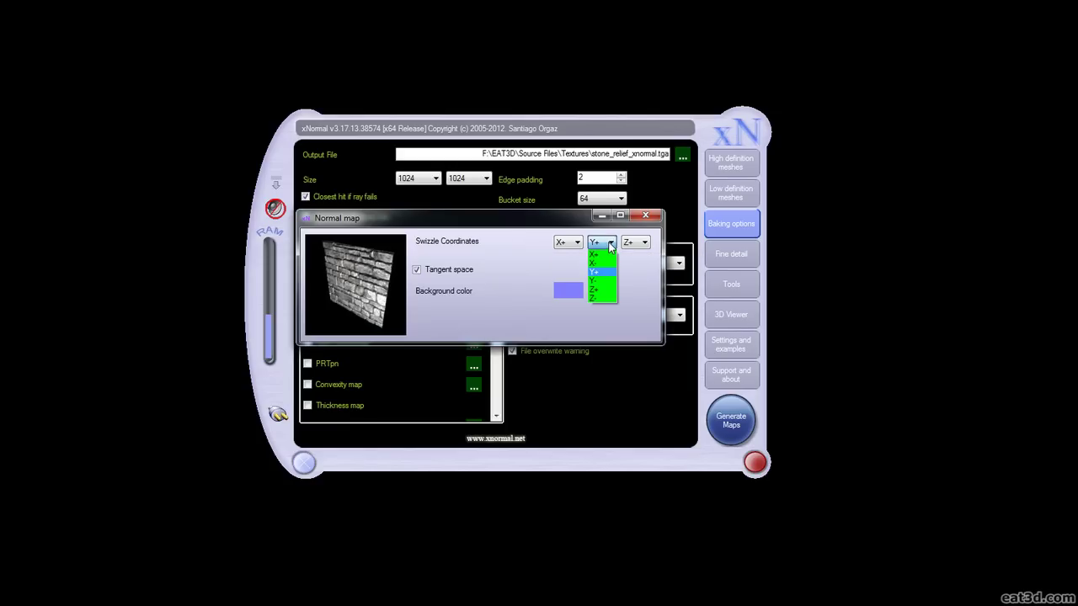
click(603, 281)
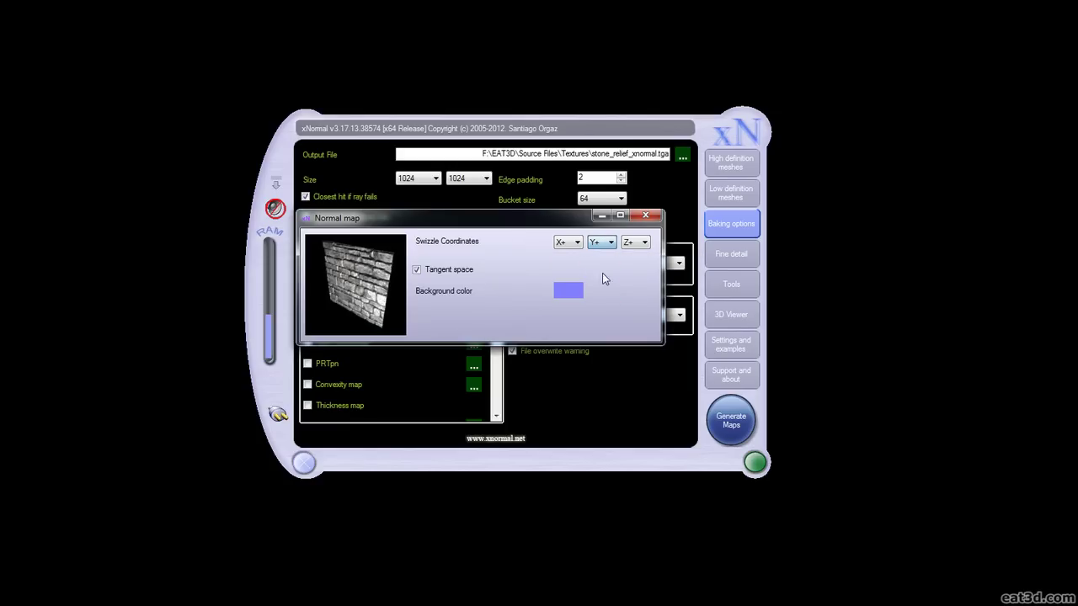
click(641, 217)
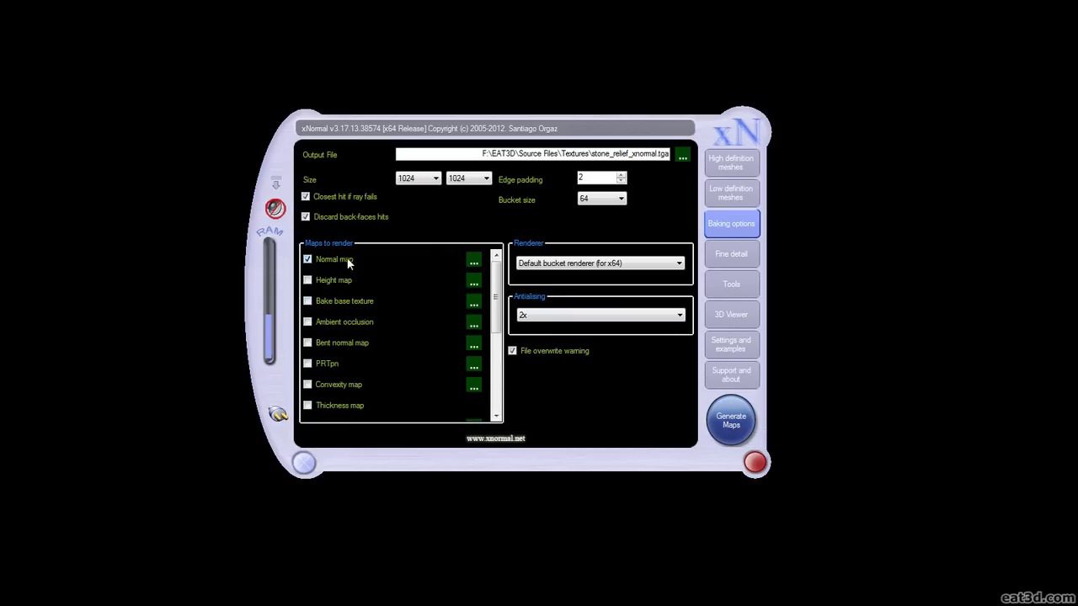
Replace the normal map bake with ambient occlusion and review its 300 rays, uniform distribution settings
click(308, 260)
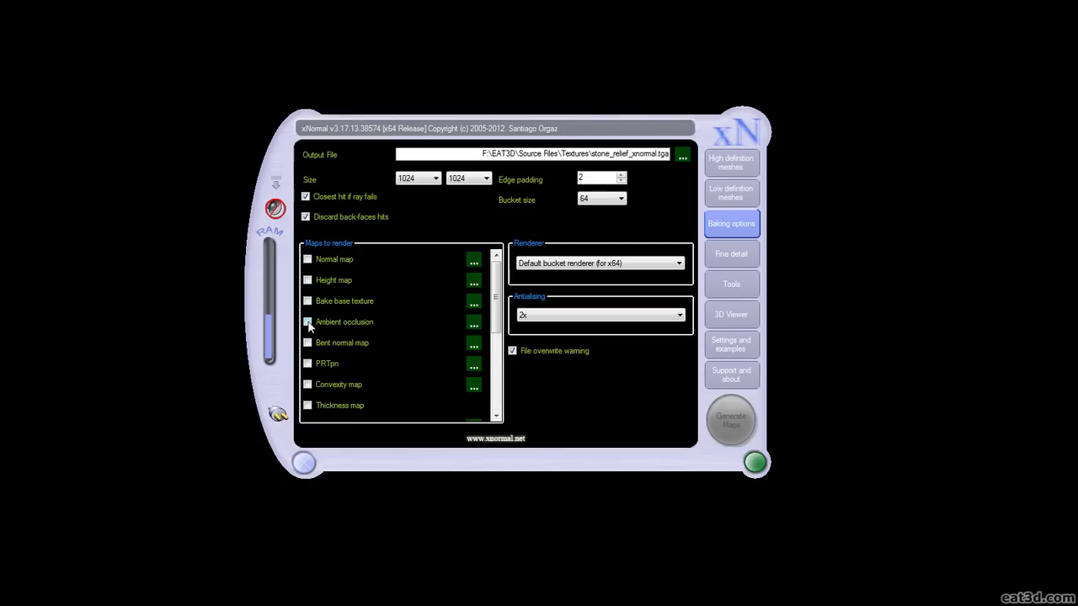
click(336, 322)
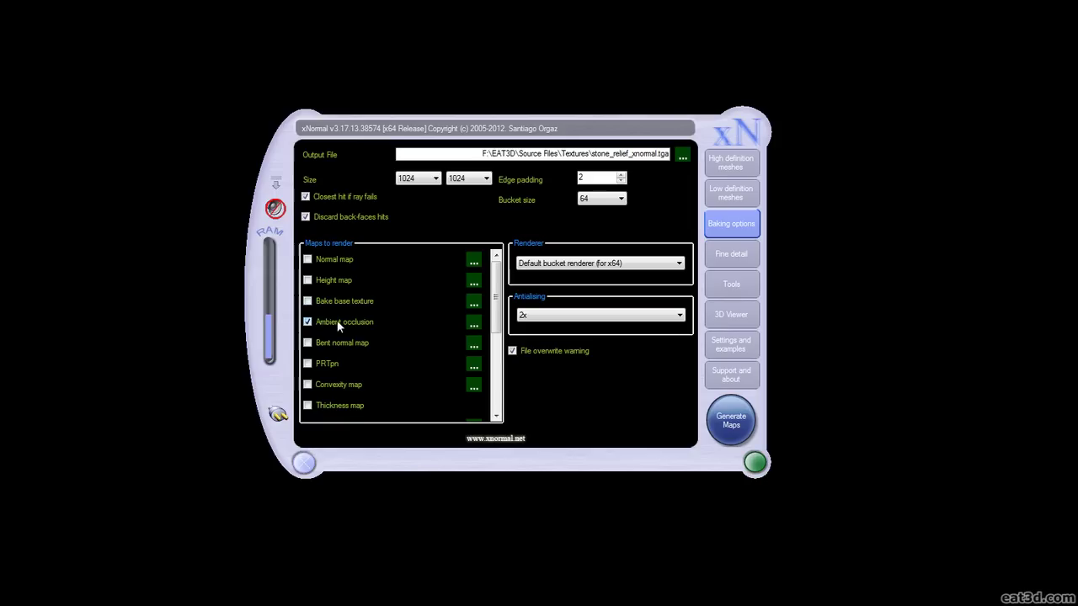
click(473, 322)
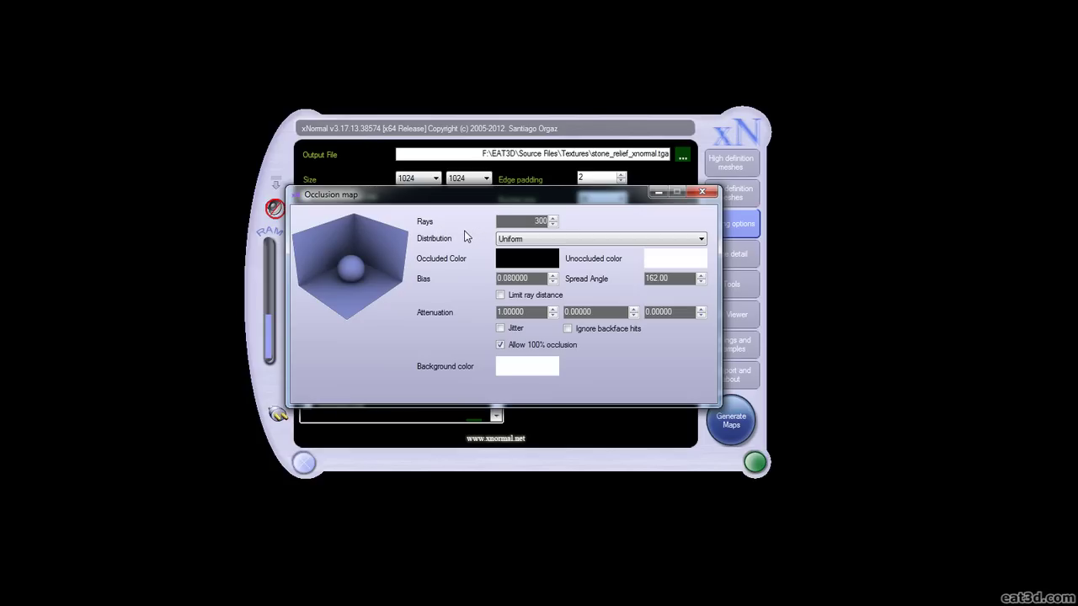
click(702, 192)
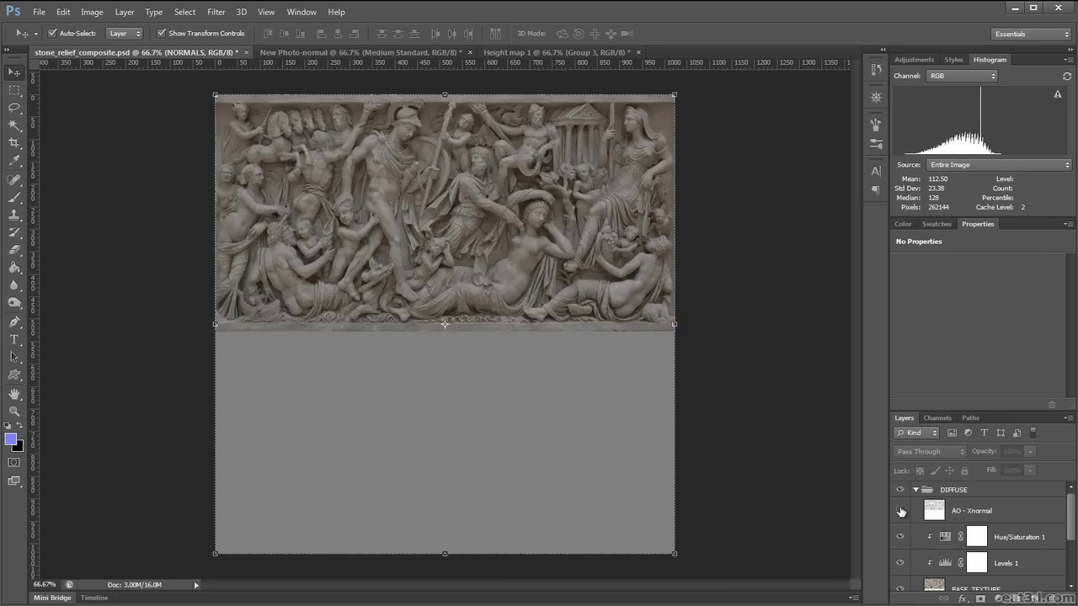
Show the AO - Xnormal layer and test its opacity, leaving it at 24%
click(900, 511)
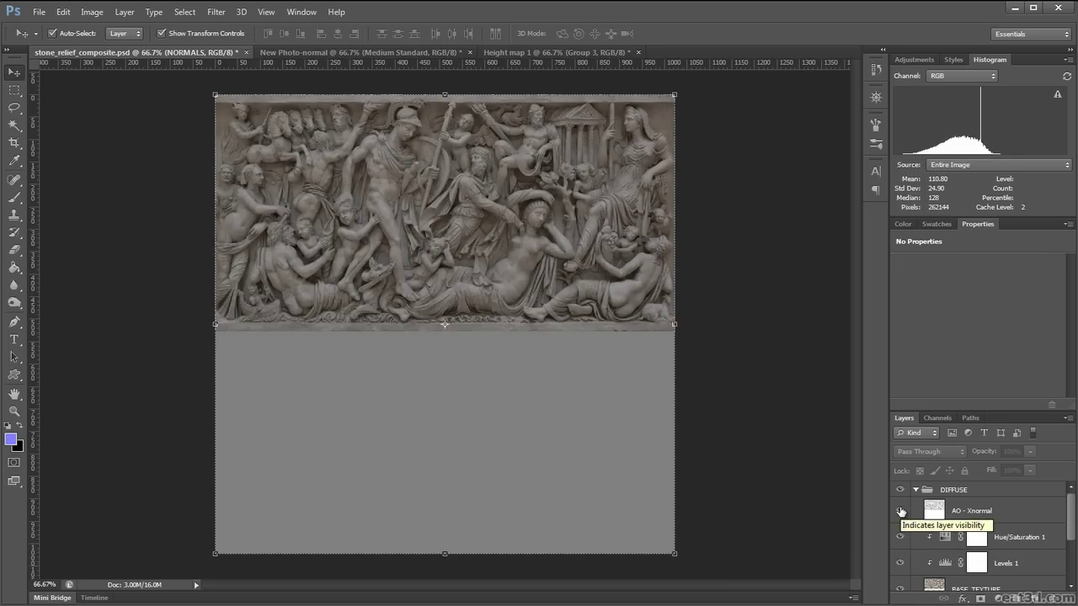
click(979, 512)
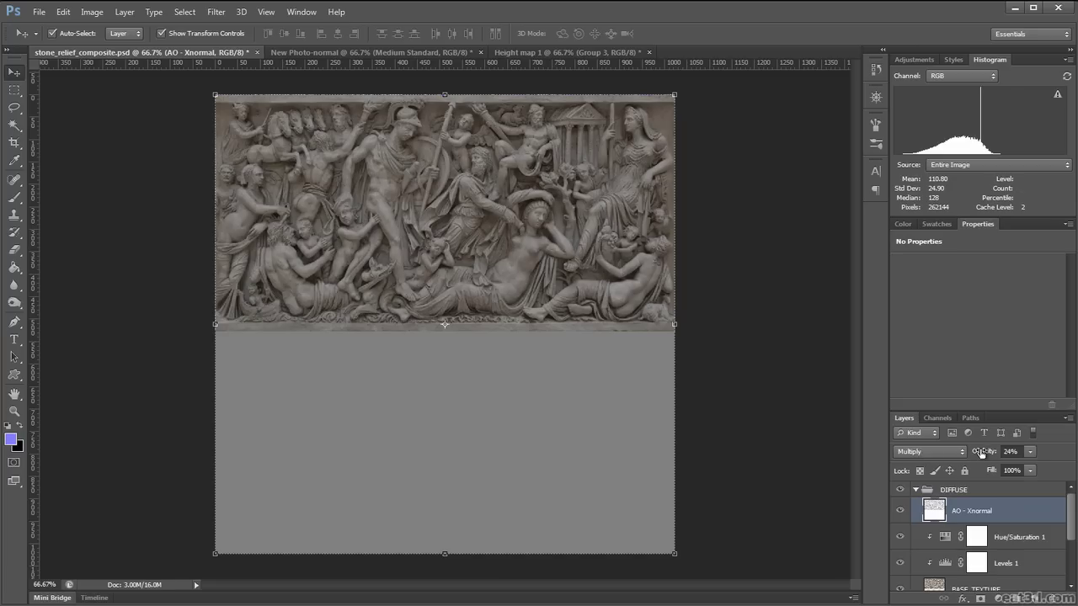
drag(980, 455, 1035, 457)
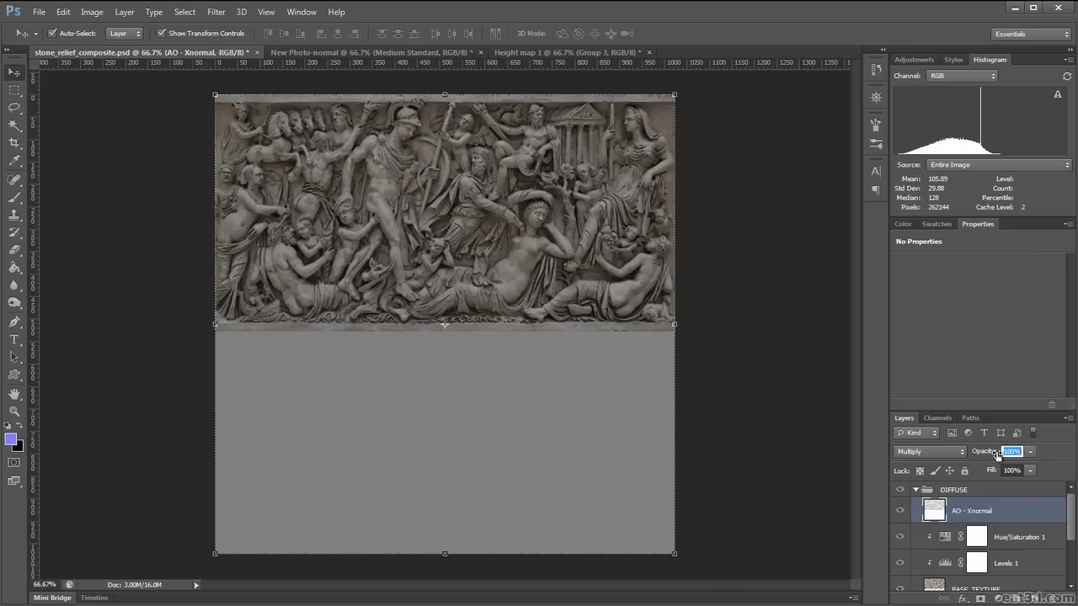
drag(990, 456, 934, 456)
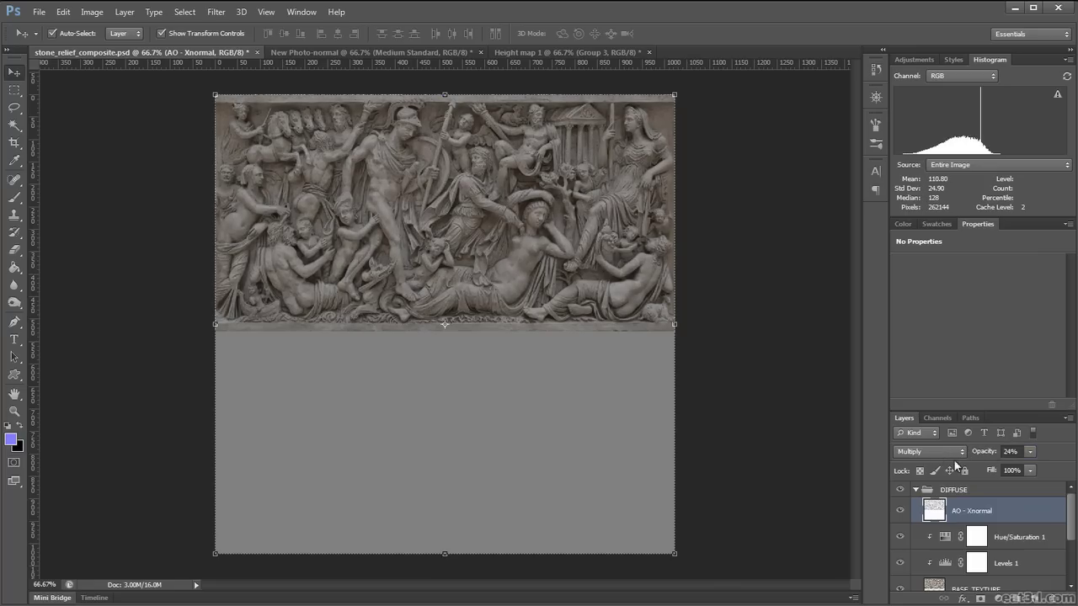
Hide the DIFFUSE group and show the NORMALS group with its NORMALS - XNORMAL layer selected
click(916, 490)
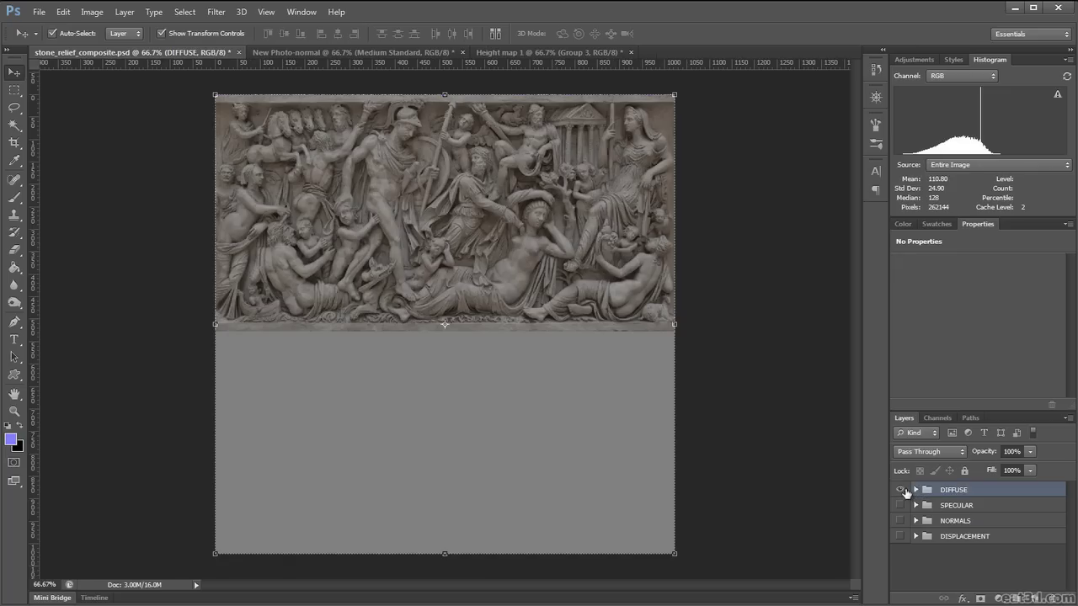
click(899, 489)
click(899, 520)
click(915, 521)
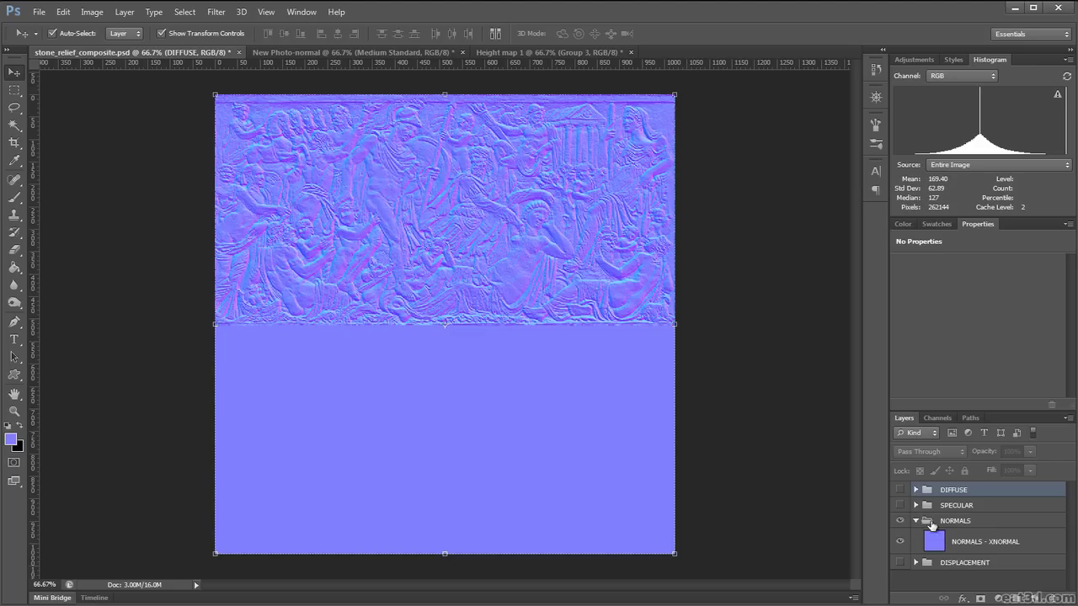
click(992, 541)
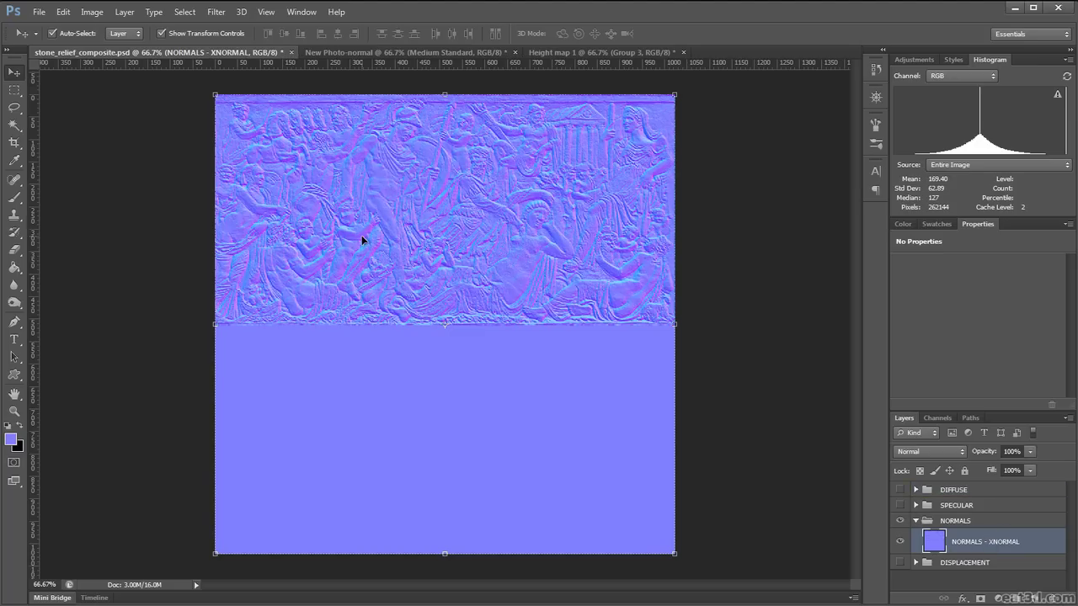
Inspect the normal map at 100% zoom, then collapse NORMALS and show DIFFUSE again
click(508, 242)
drag(447, 230, 463, 299)
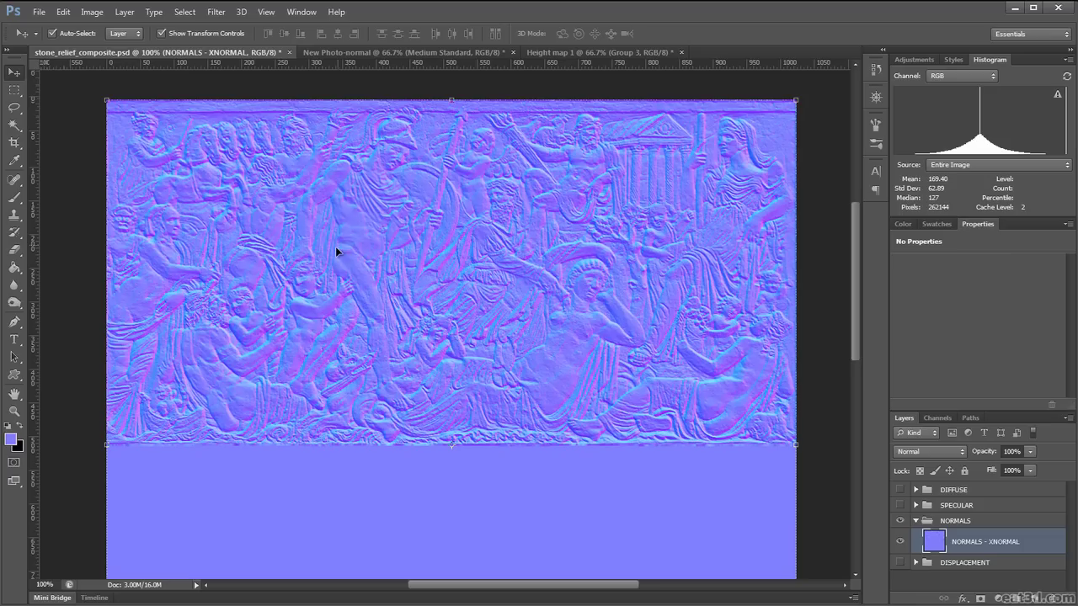
click(916, 521)
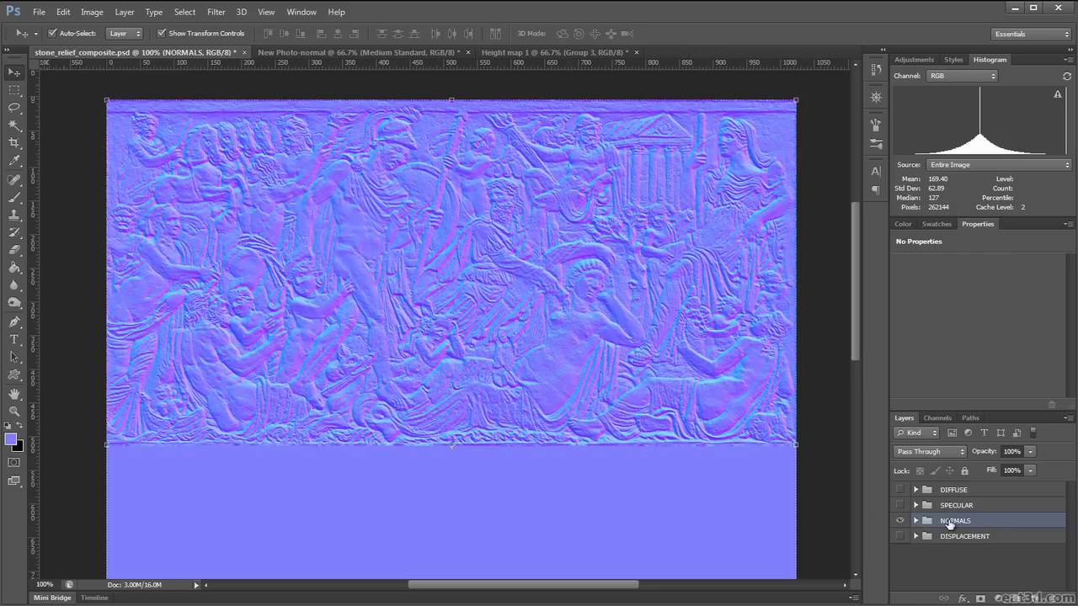
click(899, 489)
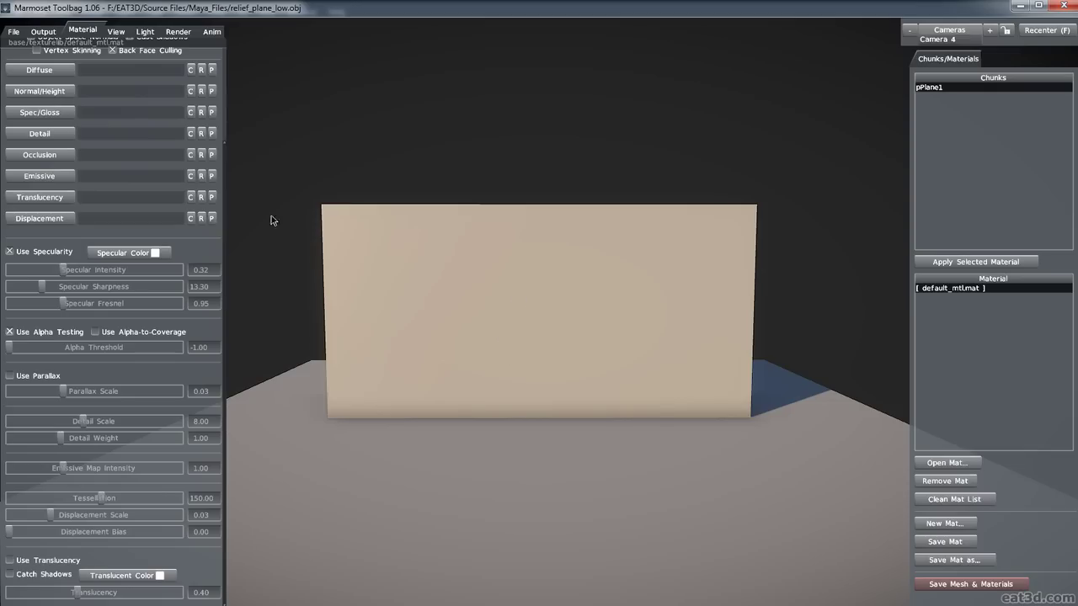
click(14, 31)
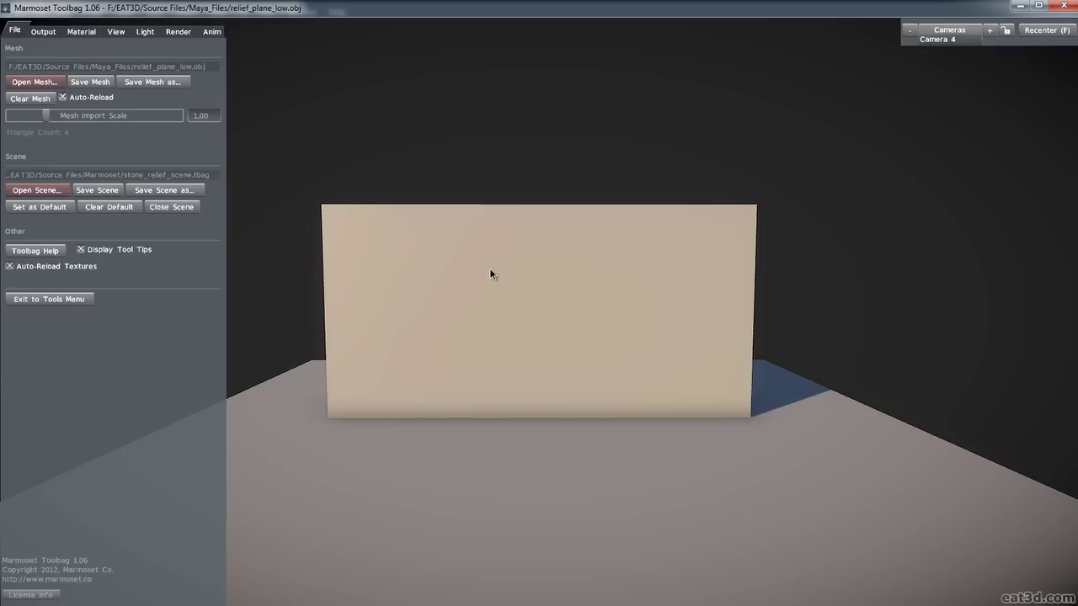
click(46, 34)
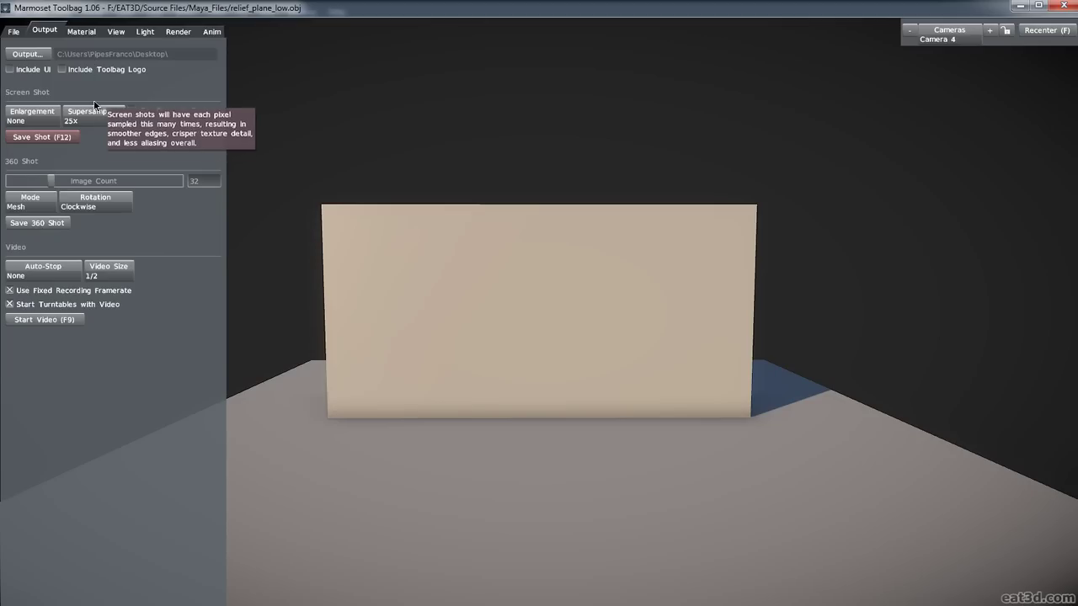
click(83, 31)
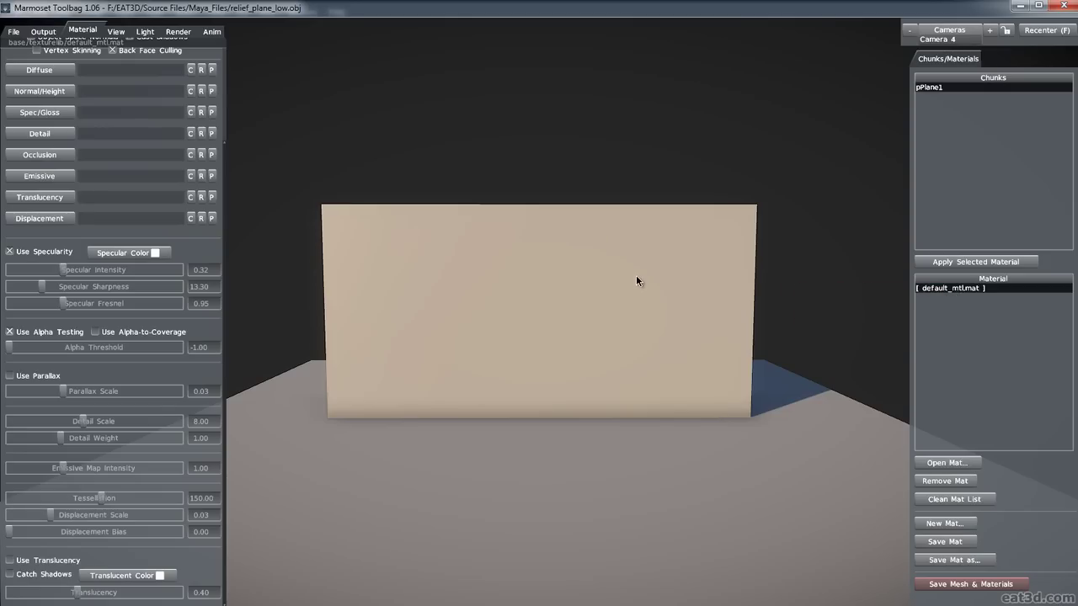
Load stone_relief_diffuse.tga into the Diffuse slot and orbit to view the textured relief
click(38, 72)
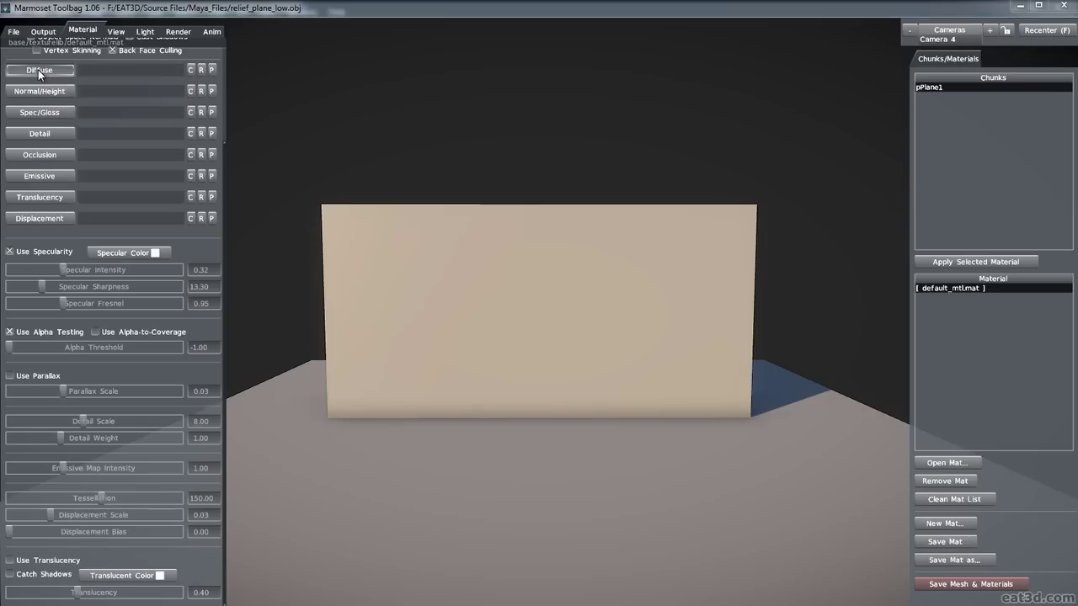
drag(266, 19, 470, 158)
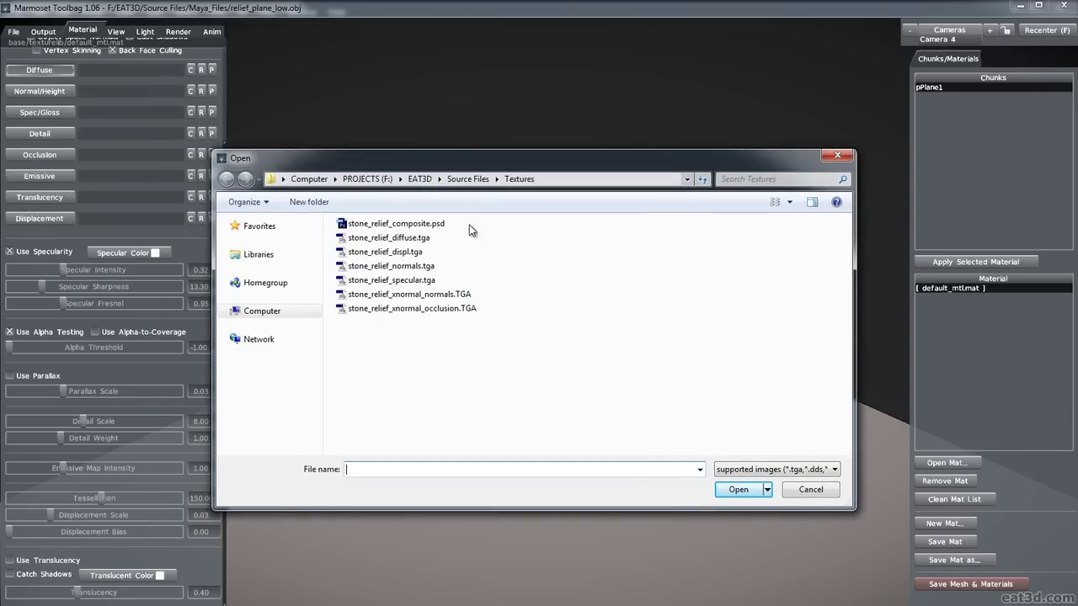
click(409, 239)
click(738, 489)
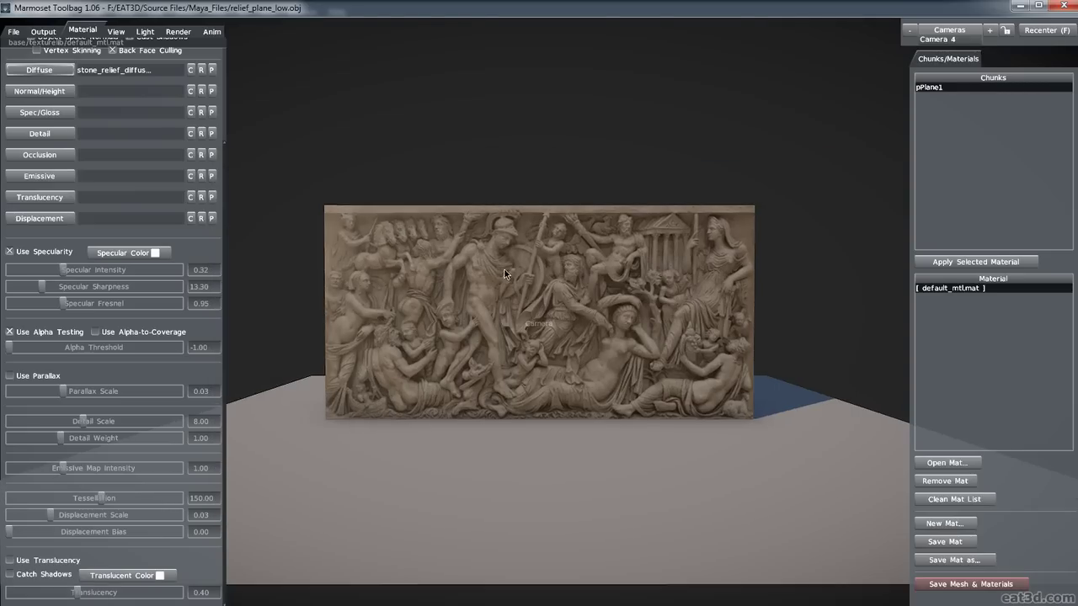
alt+right_drag(504, 276, 563, 371)
alt+drag(544, 363, 143, 292)
Turn off Use Specularity and zoom to see the whole plane
click(10, 251)
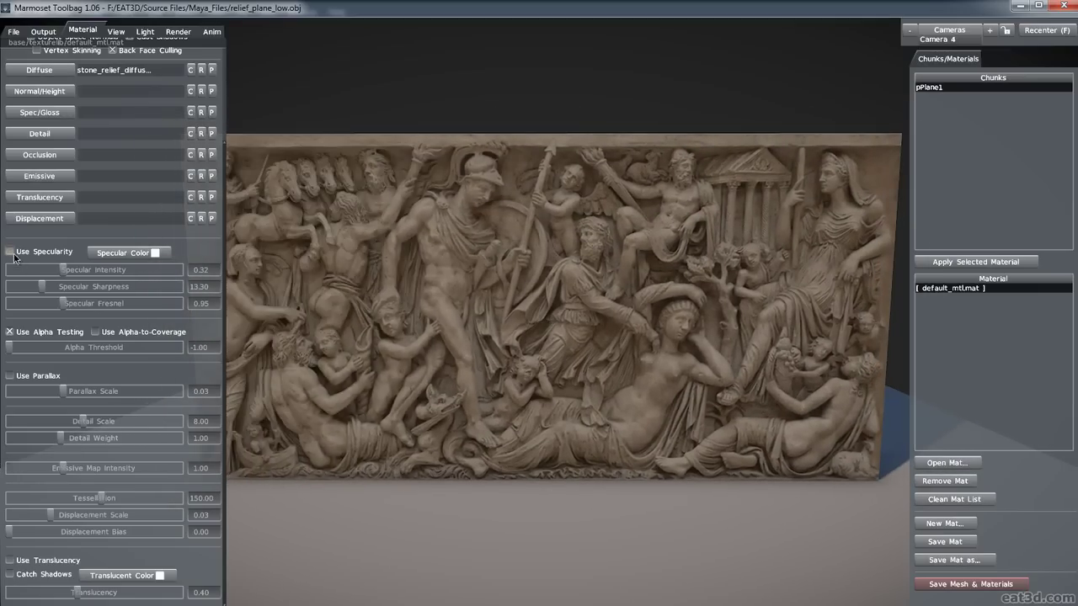
alt+right_drag(549, 344, 506, 316)
mouse_move(479, 300)
alt+mouse_down()
mouse_move(474, 316)
mouse_move(548, 303)
mouse_move(478, 309)
mouse_move(486, 306)
alt+mouse_up()
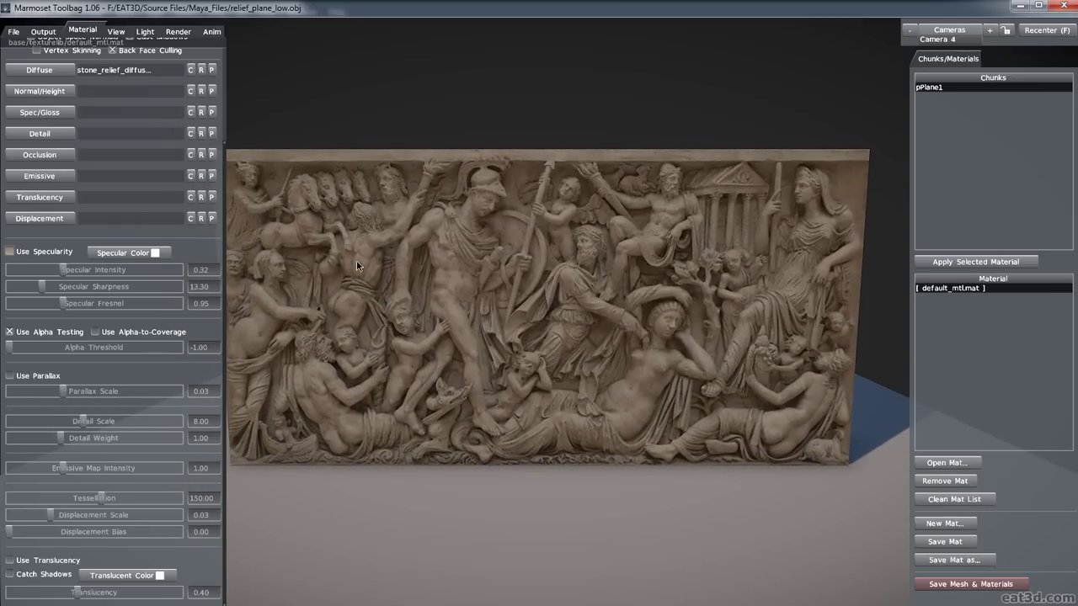
Load stone_relief_normals.tga into the Normal/Height slot and orbit to check the relief
click(25, 94)
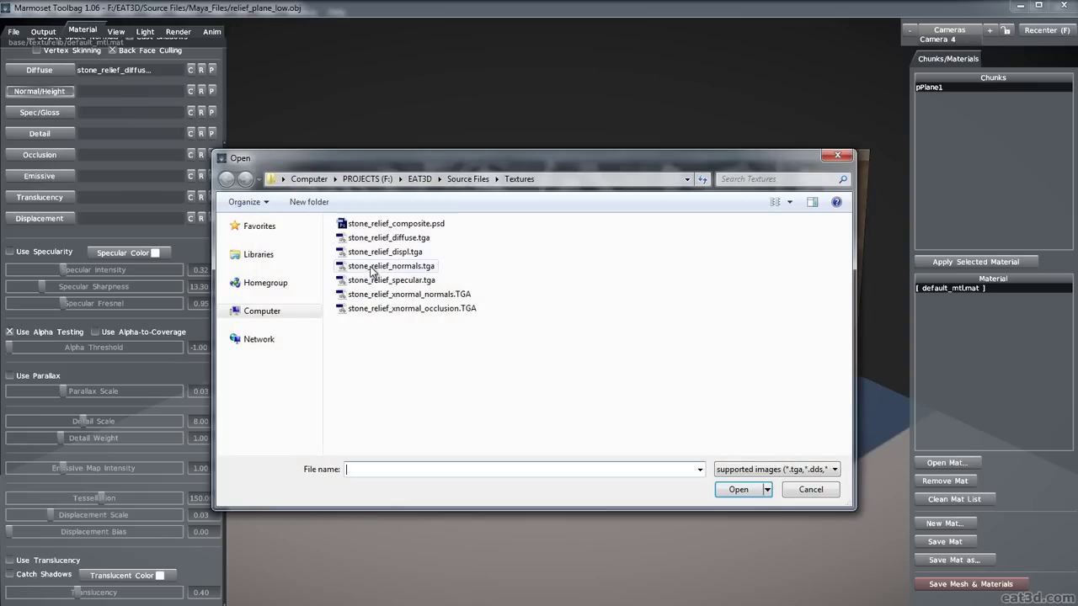
click(414, 267)
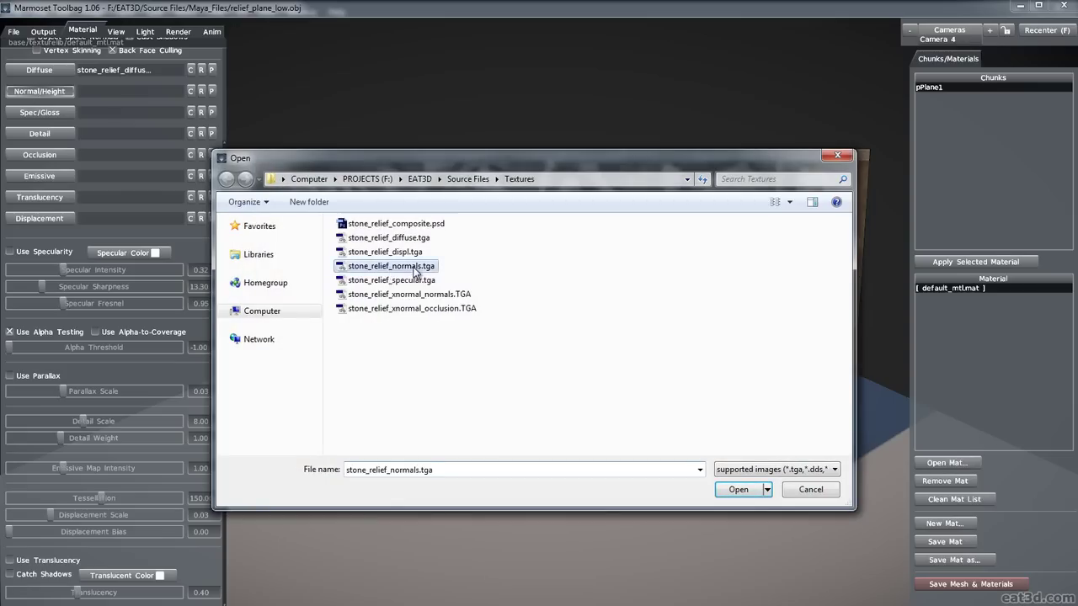
click(739, 490)
scroll(485, 295, down, 5)
scroll(484, 323, up, 5)
drag(485, 323, 444, 316)
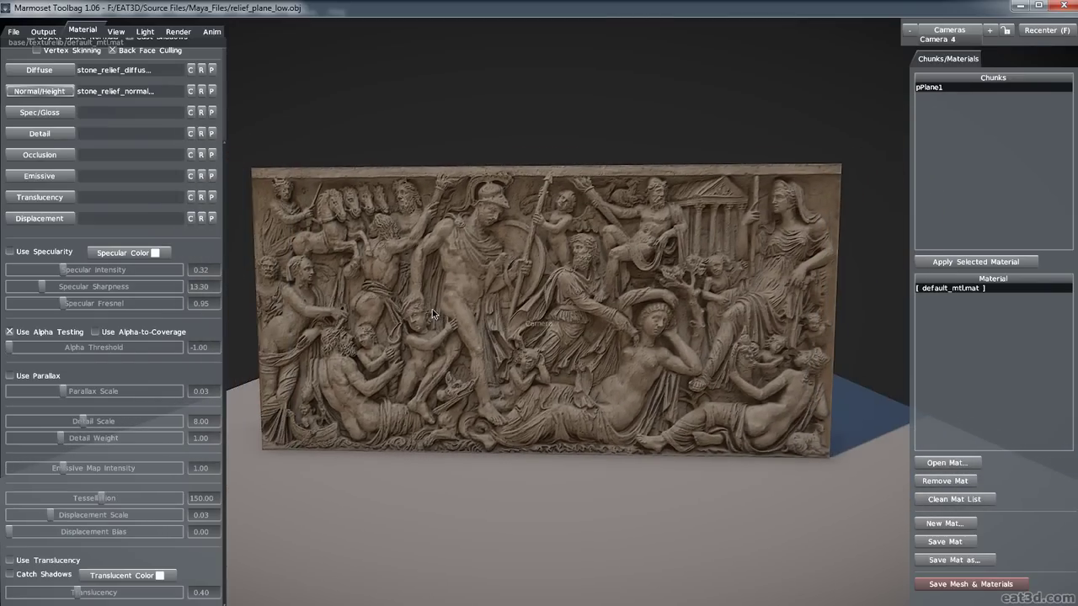
scroll(449, 319, up, 3)
drag(416, 252, 403, 246)
Load stone_relief_specular.tga into the Spec/Gloss slot
click(10, 112)
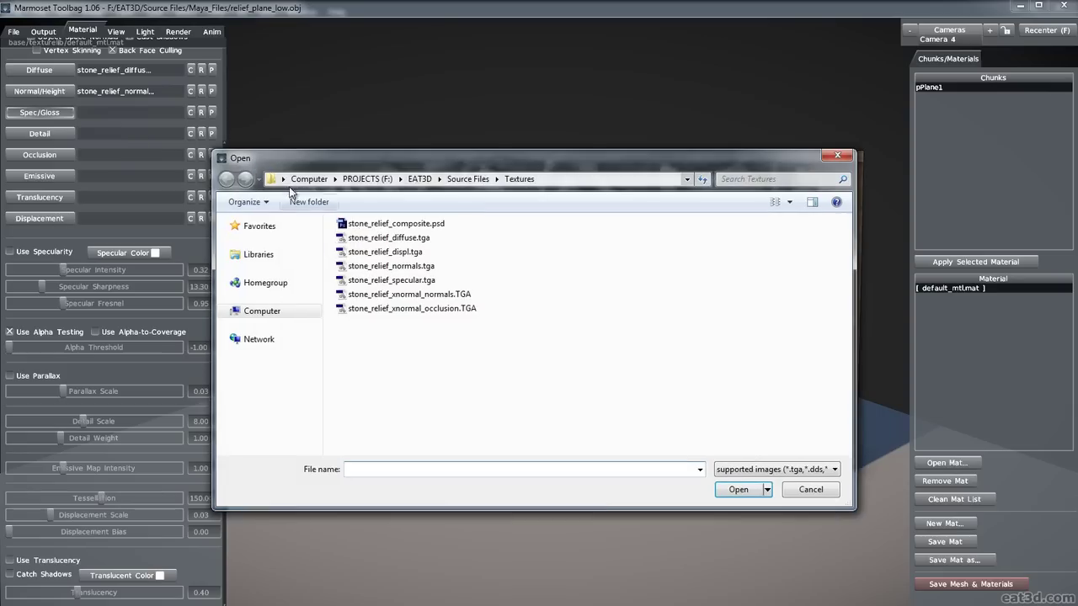
click(395, 282)
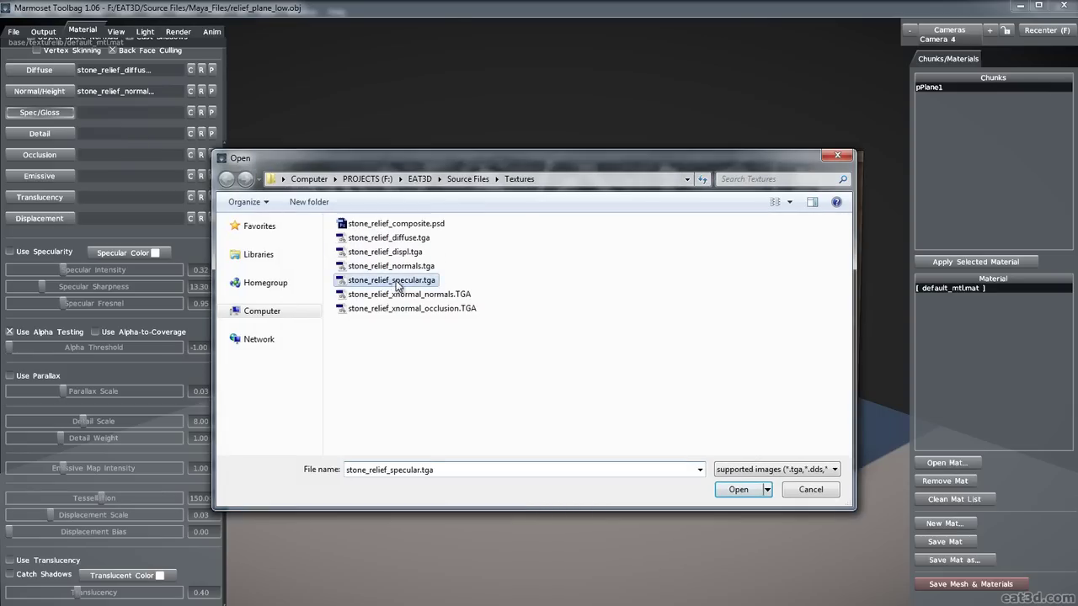
click(738, 489)
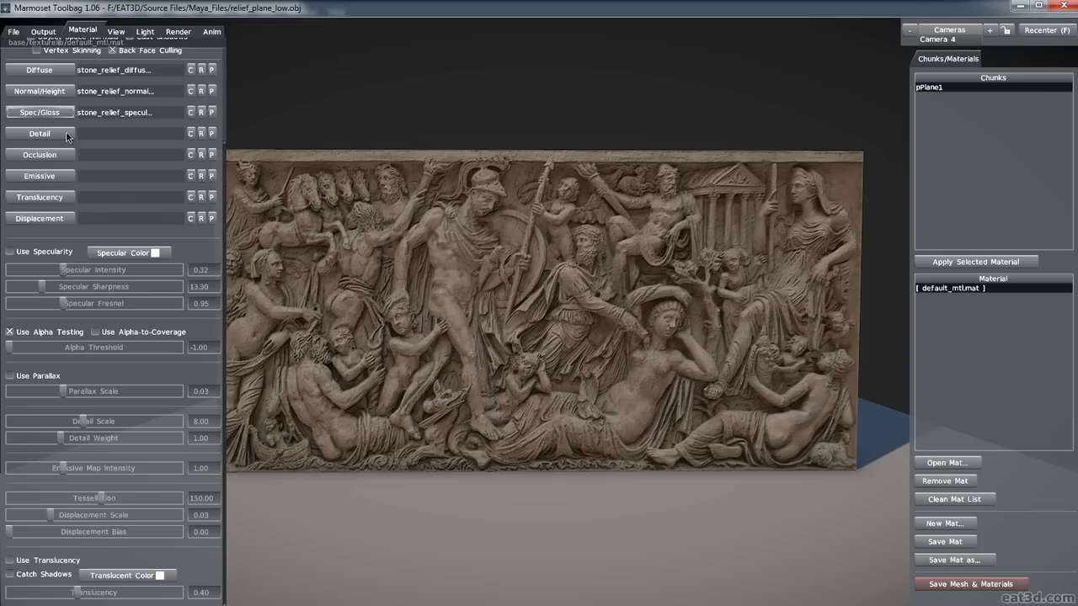
Turn specularity back on with intensity 0.52 and sharpness 14.42, orbiting to check the sheen
click(10, 252)
drag(486, 310, 505, 286)
drag(467, 349, 487, 328)
mouse_move(60, 271)
mouse_down()
mouse_move(128, 270)
mouse_move(76, 281)
mouse_up()
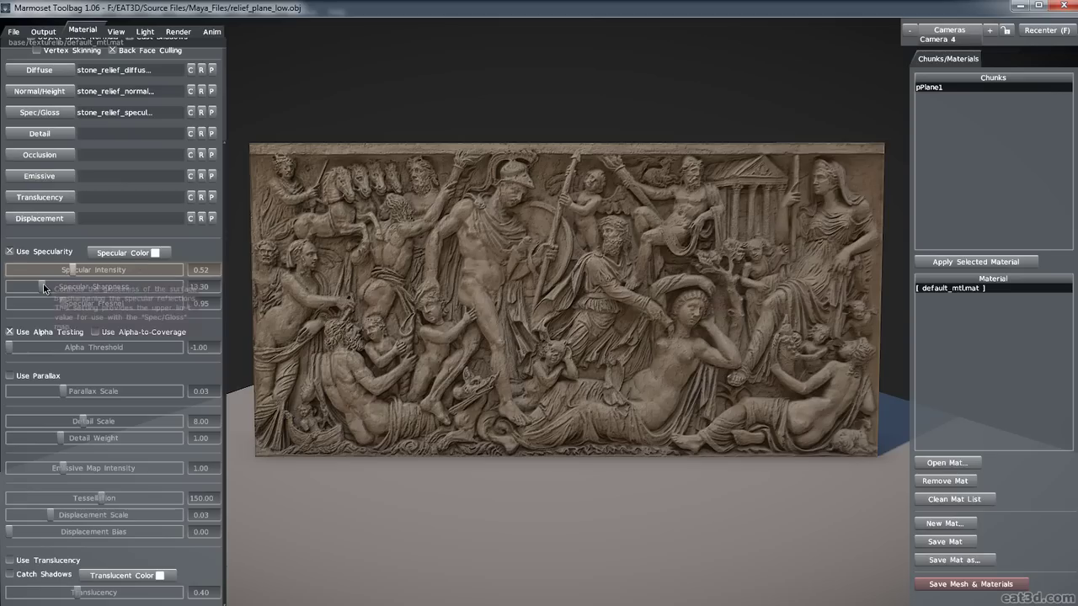
drag(44, 284, 45, 288)
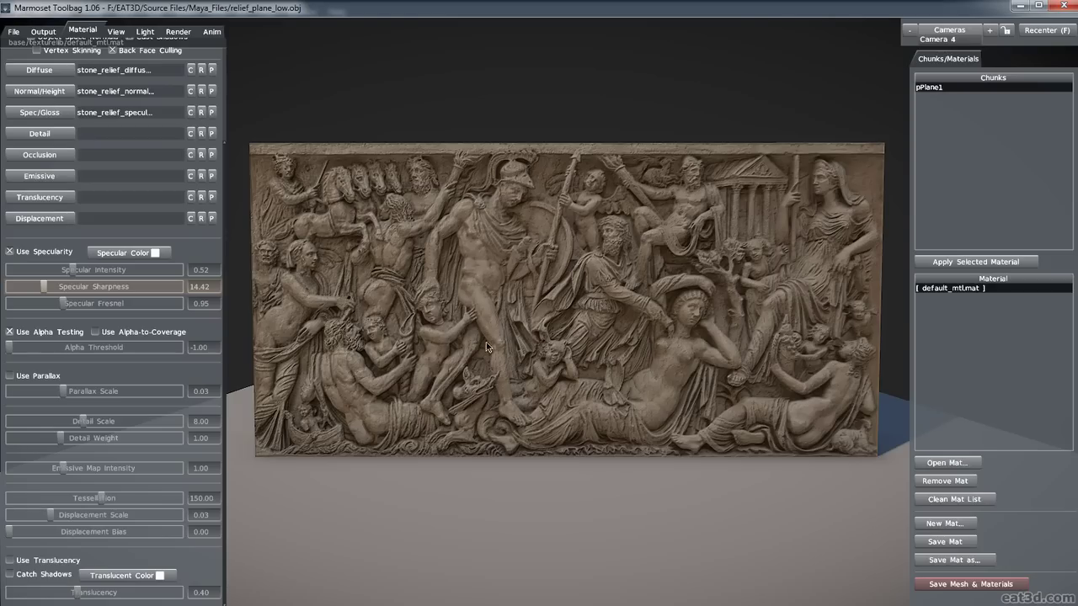
mouse_move(421, 311)
mouse_down()
mouse_move(505, 313)
mouse_move(436, 312)
mouse_move(505, 342)
mouse_move(609, 330)
mouse_move(558, 344)
mouse_move(522, 338)
mouse_move(524, 326)
mouse_move(531, 345)
mouse_move(516, 325)
mouse_move(520, 350)
mouse_move(504, 337)
mouse_move(521, 363)
mouse_move(554, 212)
mouse_up()
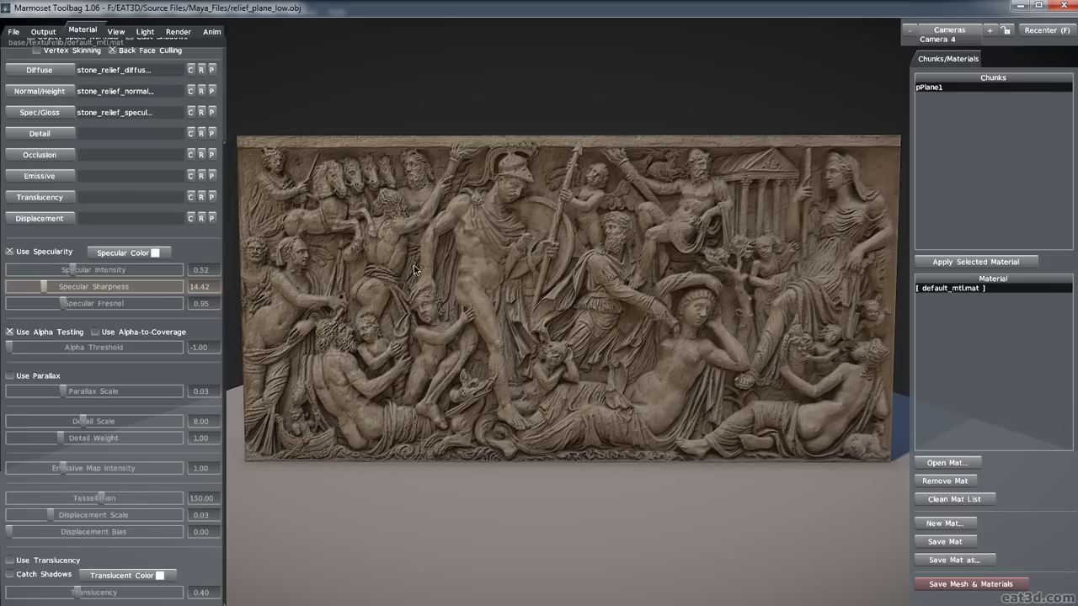
drag(538, 312, 503, 324)
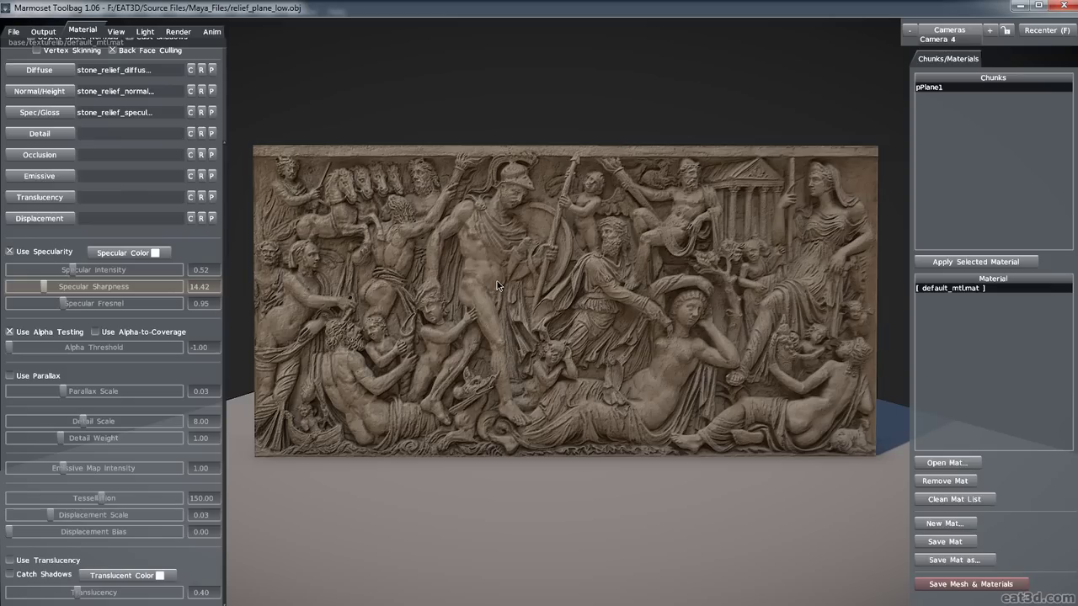
Load stone_relief_displ.tga into the relief material's Displacement slot
click(42, 218)
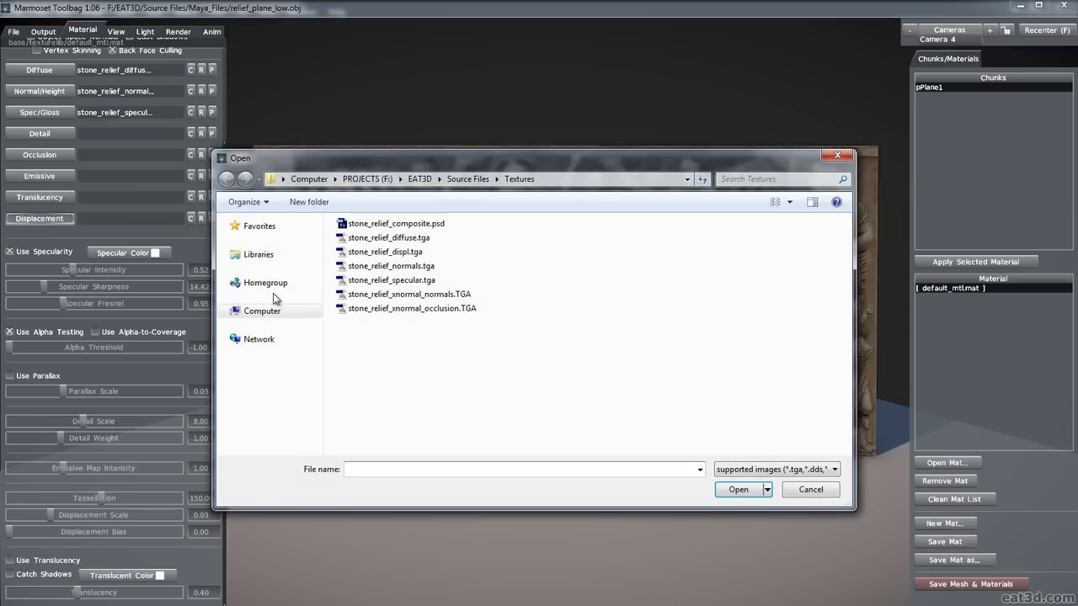
click(399, 252)
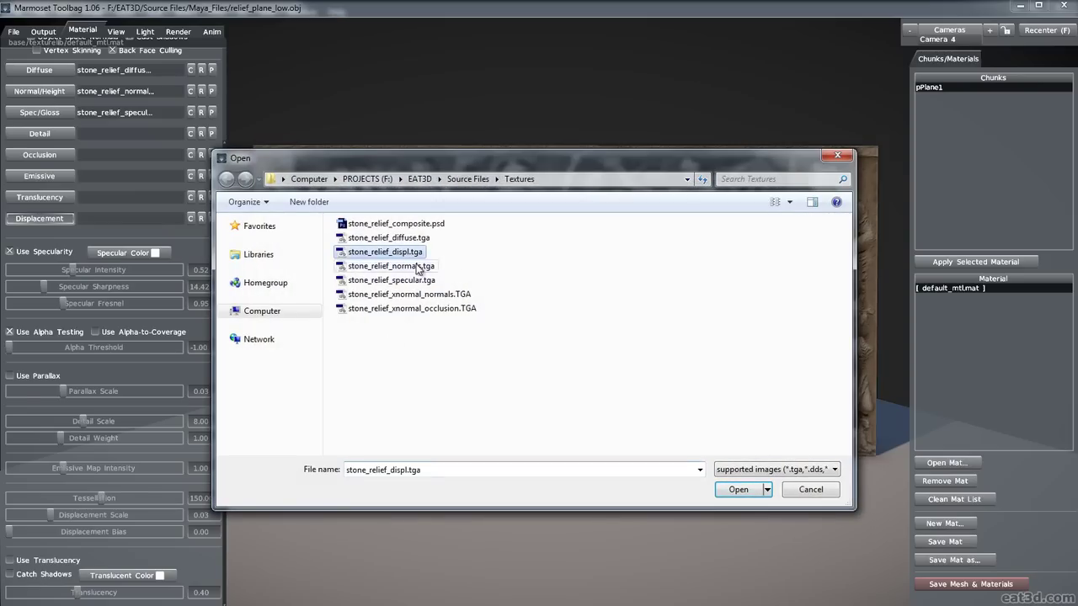
click(737, 490)
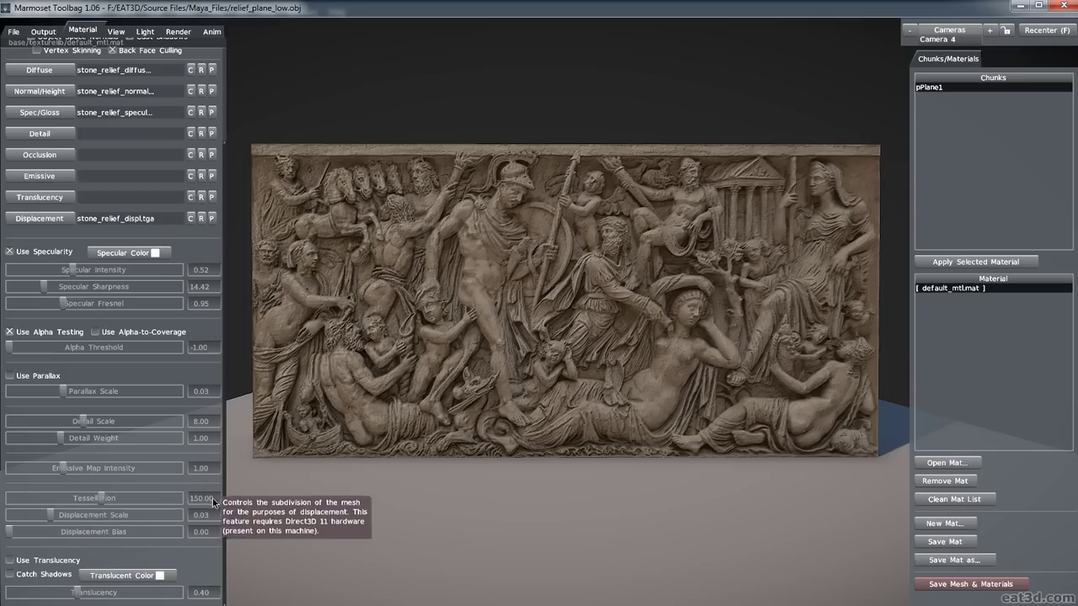
Try displacement scales of 0.07, 0.06 and 0.02, then settle on 0.04 and review the relief
drag(522, 357, 476, 380)
scroll(599, 468, up, 5)
scroll(565, 436, up, 3)
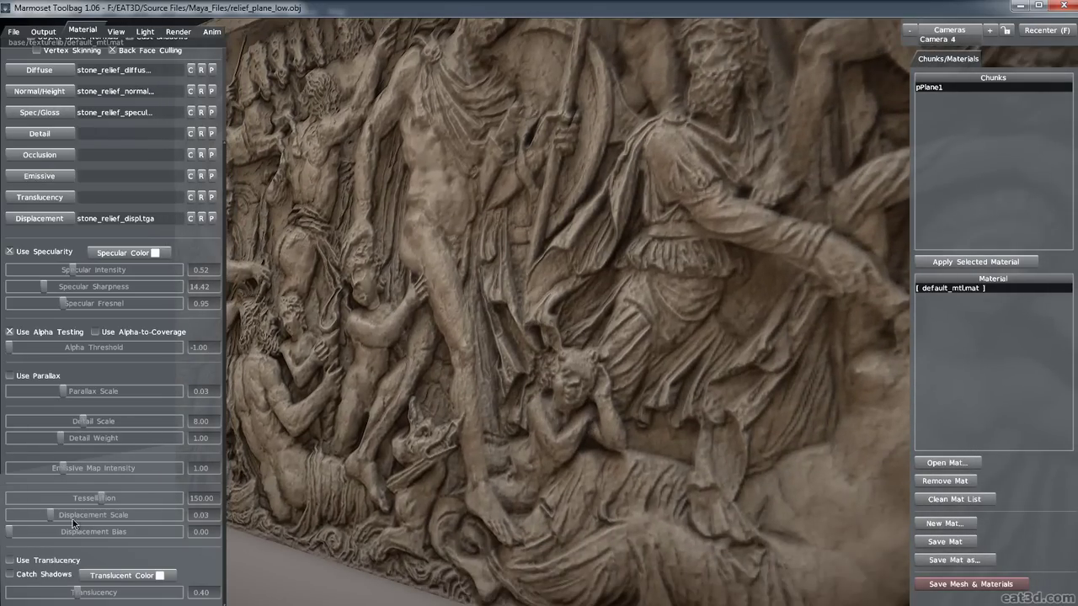
drag(49, 515, 58, 518)
drag(602, 462, 513, 411)
drag(123, 508, 51, 516)
drag(539, 336, 490, 300)
scroll(487, 302, down, 3)
mouse_move(489, 299)
right_down()
mouse_move(494, 312)
mouse_move(476, 298)
right_up()
mouse_move(476, 298)
mouse_down()
mouse_move(493, 312)
mouse_move(480, 288)
mouse_move(496, 324)
mouse_move(486, 306)
mouse_up()
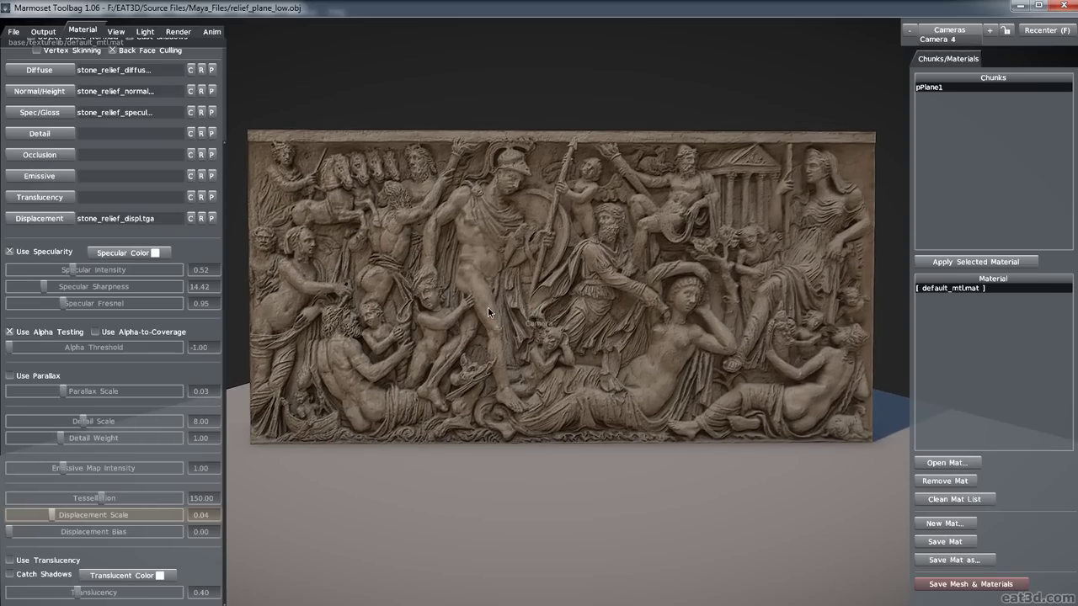